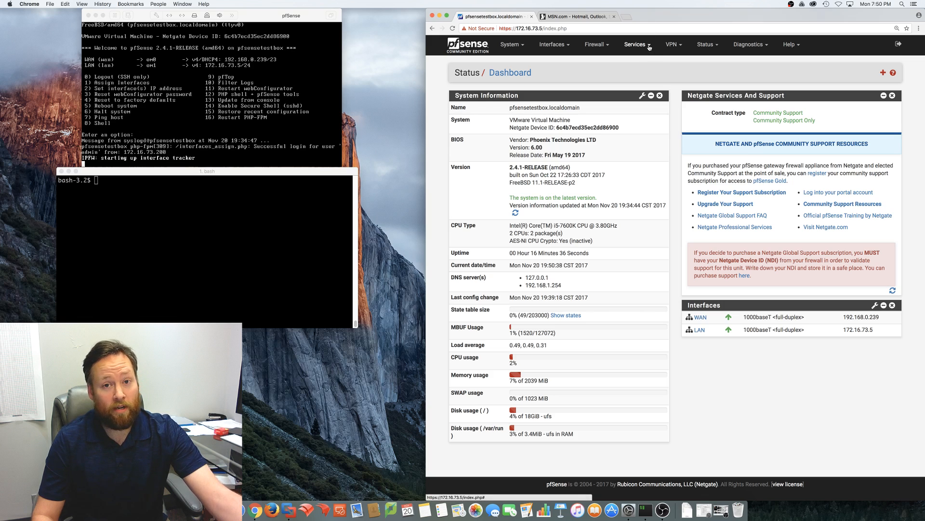
# Step: Open the DHCP server settings for the LAN interface and review the enable option, address range, DNS servers and other options
pyautogui.click(649, 47)
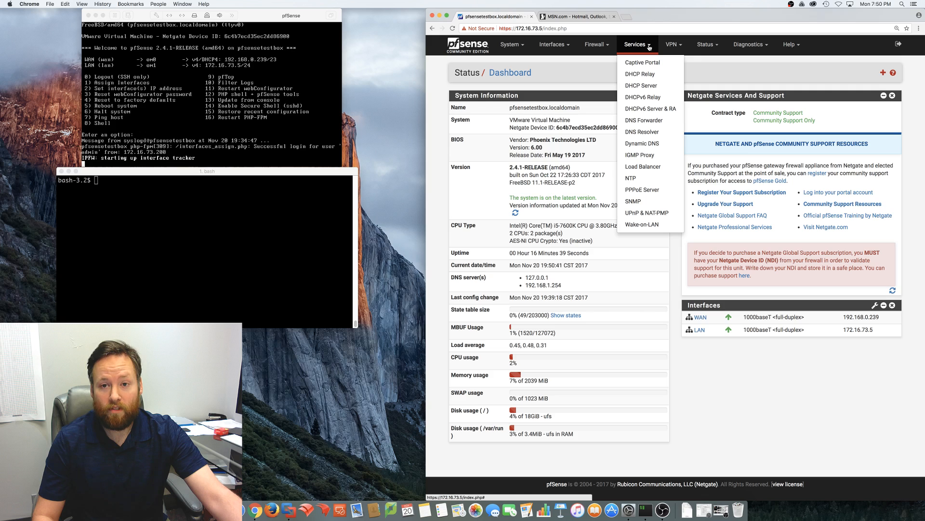
pyautogui.click(639, 87)
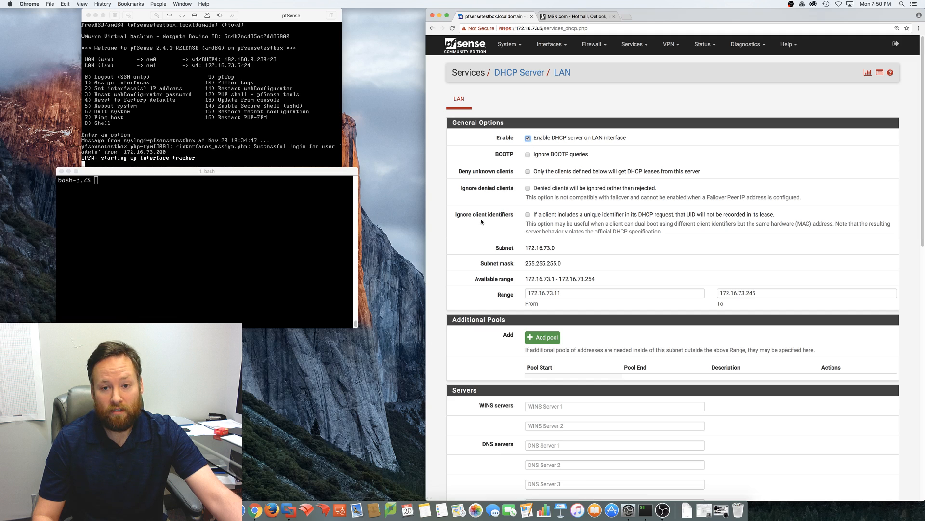
pyautogui.scroll(-5, 484, 223)
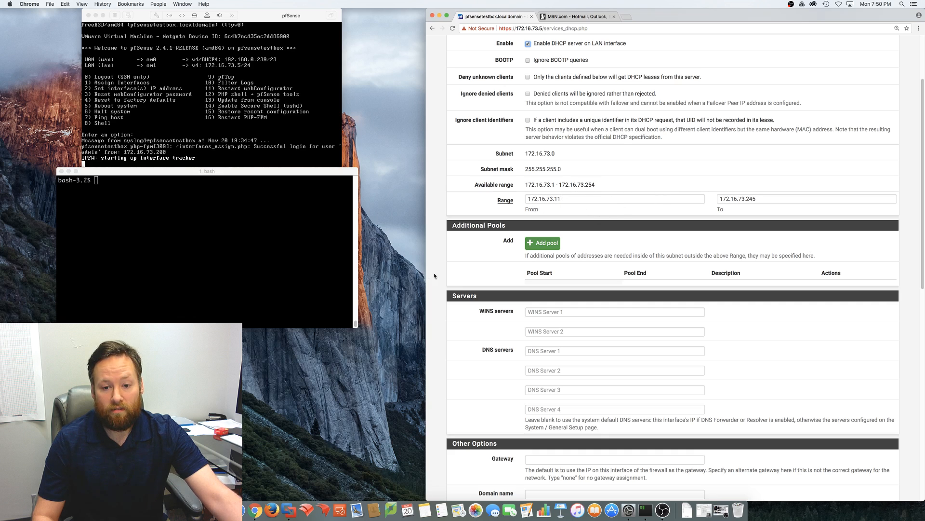
pyautogui.scroll(-15, 436, 276)
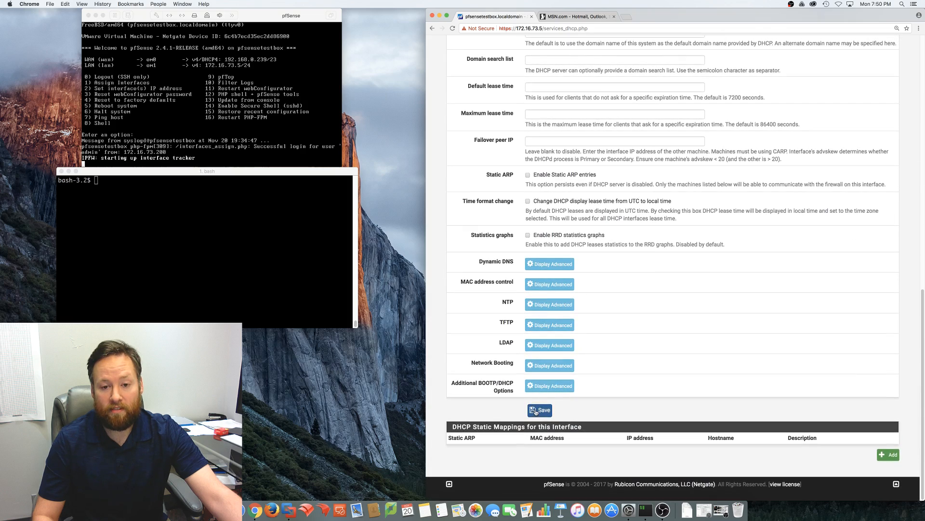
pyautogui.scroll(15, 511, 280)
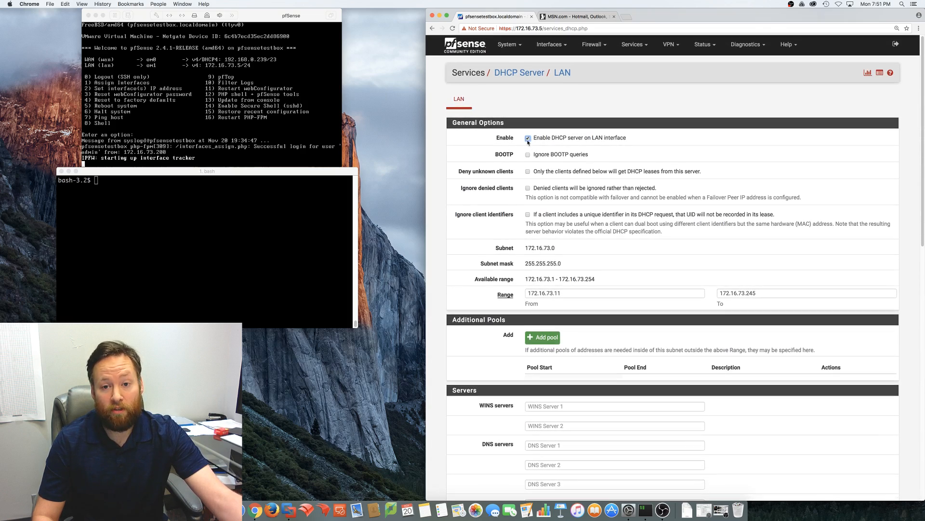
pyautogui.scroll(-15, 436, 296)
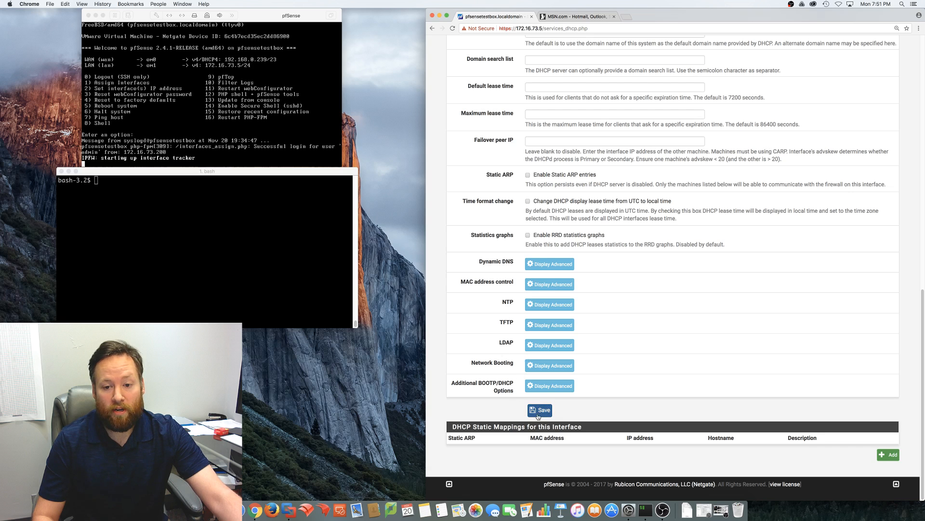
pyautogui.scroll(15, 535, 338)
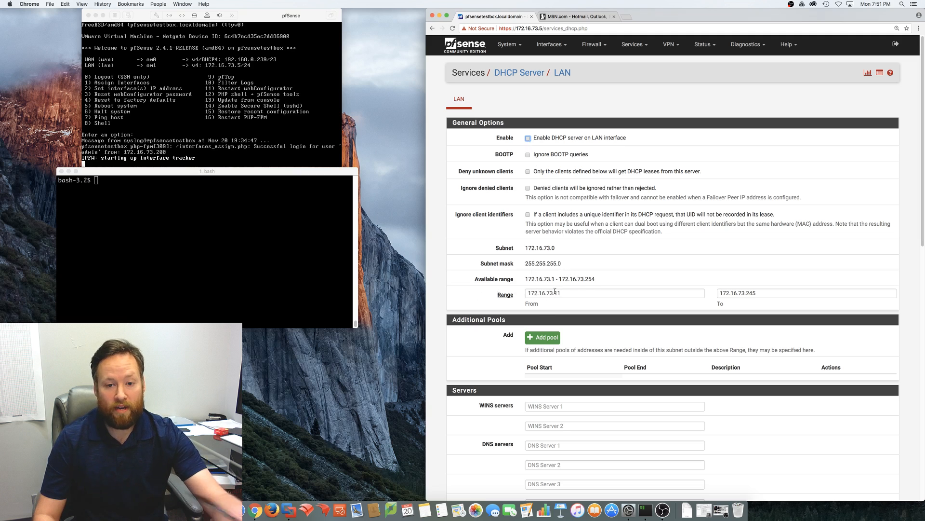
pyautogui.click(438, 202)
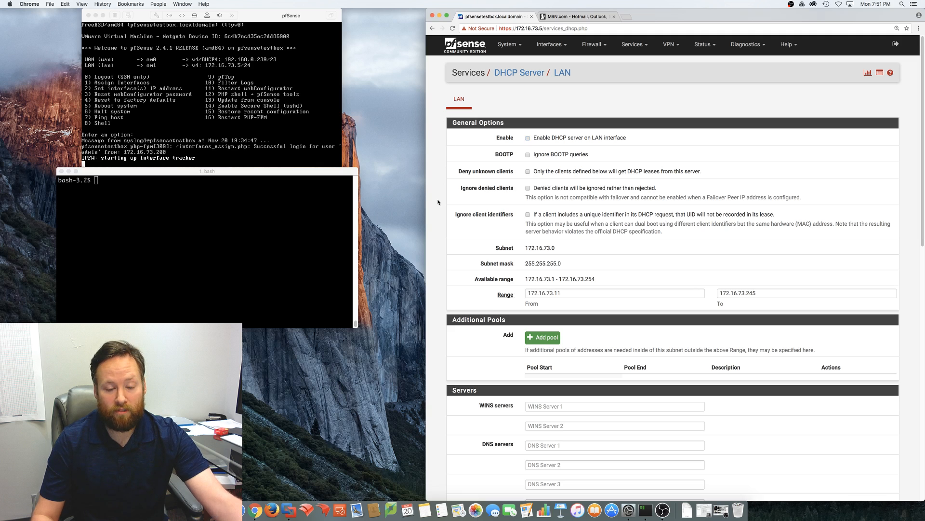
pyautogui.scroll(-7, 462, 248)
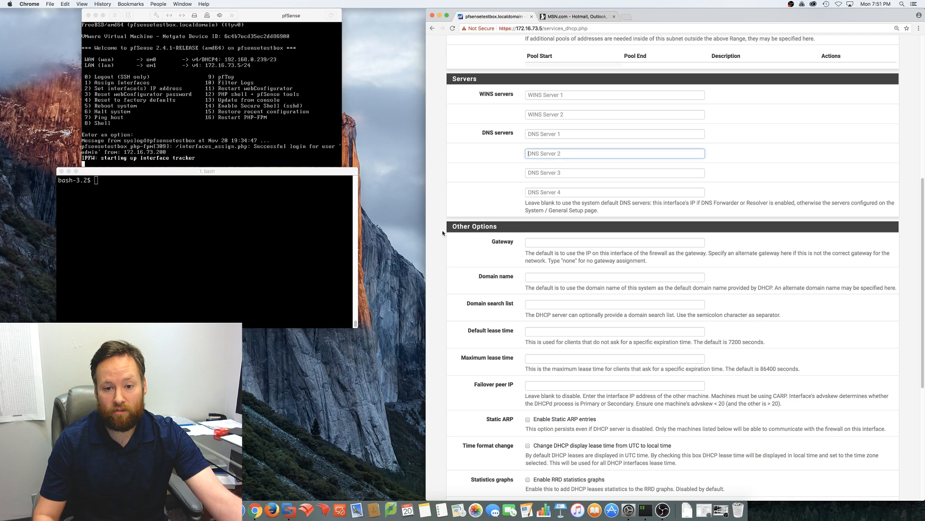
pyautogui.scroll(-4, 442, 263)
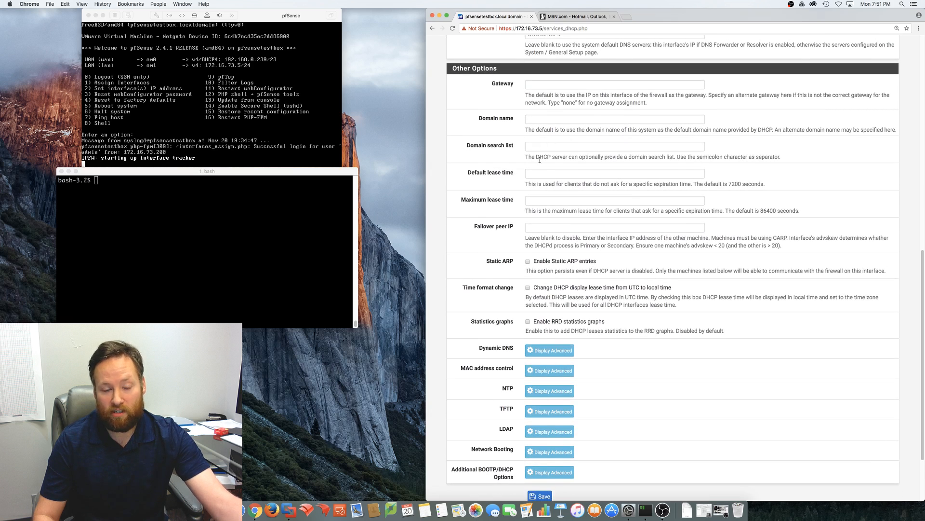
pyautogui.scroll(12, 560, 75)
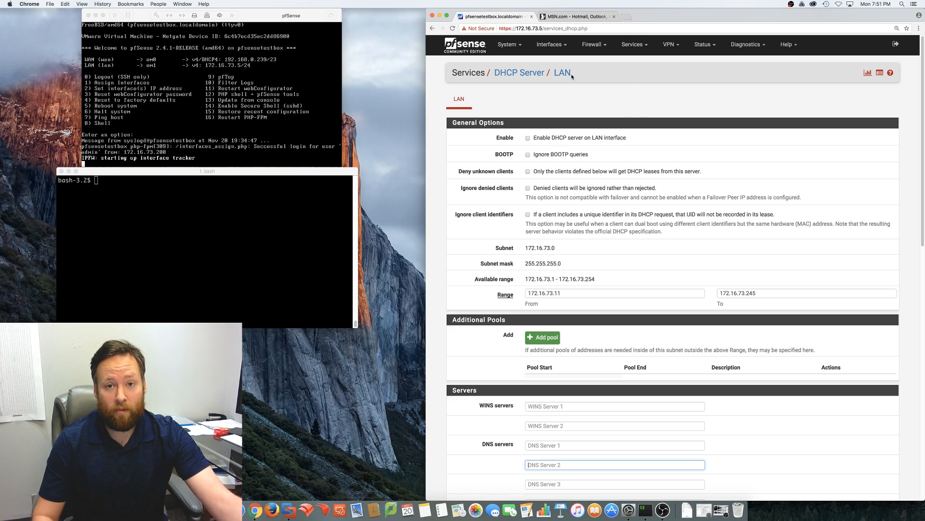
# Step: Add a captive portal zone named Guests with the description Guests, and continue to its configuration
pyautogui.click(645, 47)
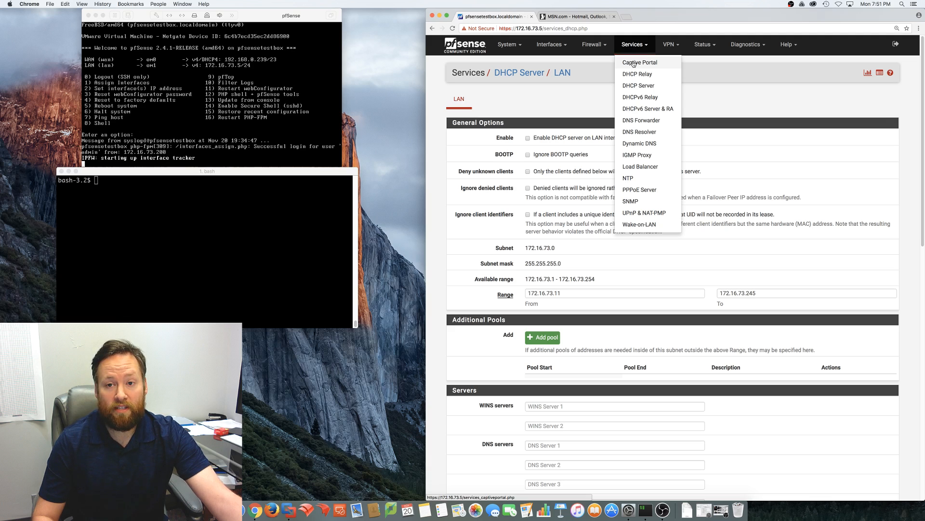
pyautogui.click(634, 64)
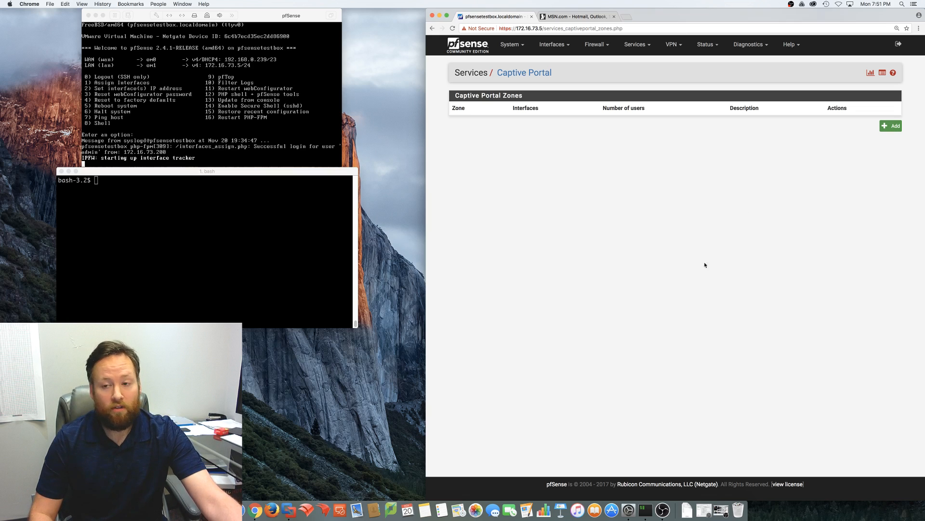
pyautogui.click(891, 126)
pyautogui.write('Guests')
pyautogui.press('Tab')
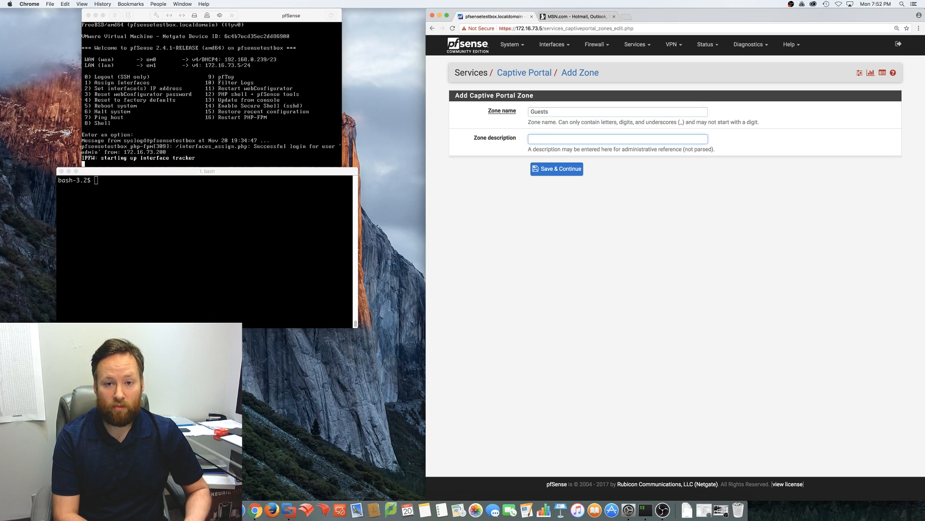
pyautogui.write('Guests')
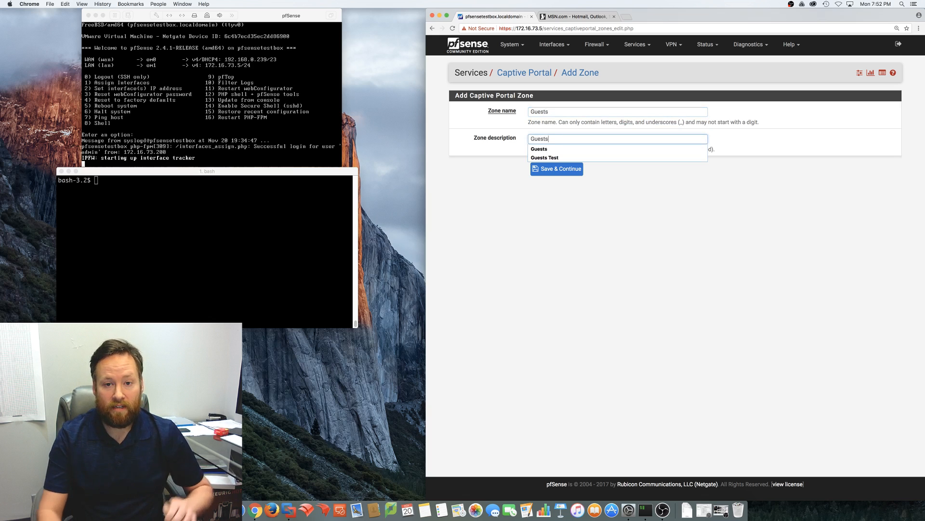
pyautogui.press('Escape')
pyautogui.click(559, 170)
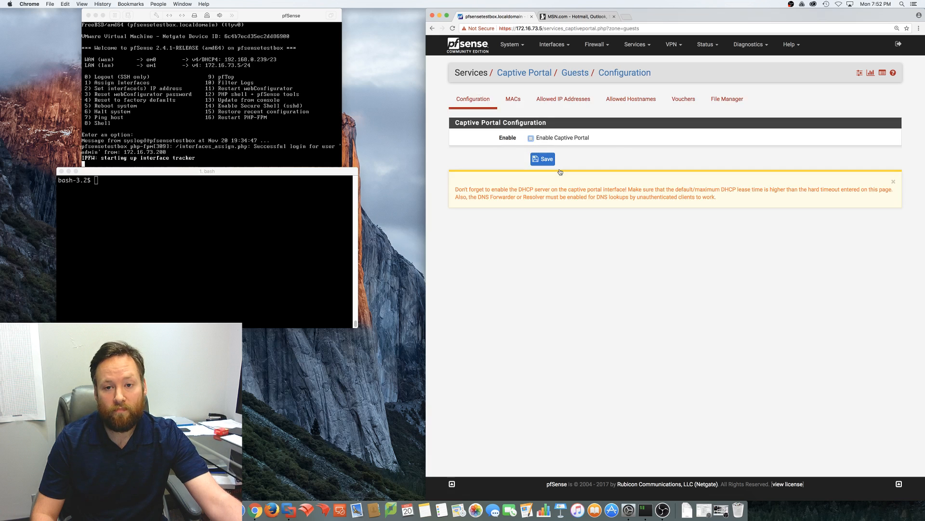
# Step: Enable the captive portal for the Guests zone and select LAN as its interface
pyautogui.click(531, 138)
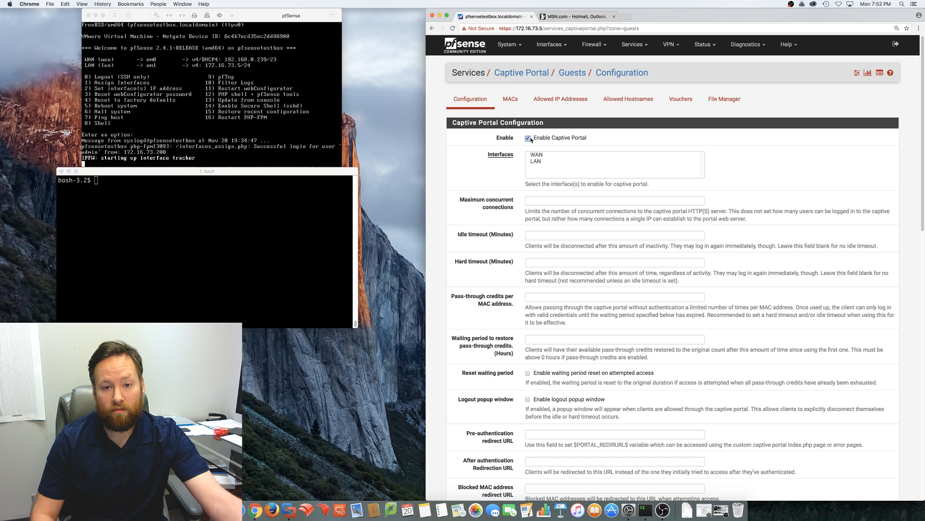
pyautogui.click(536, 162)
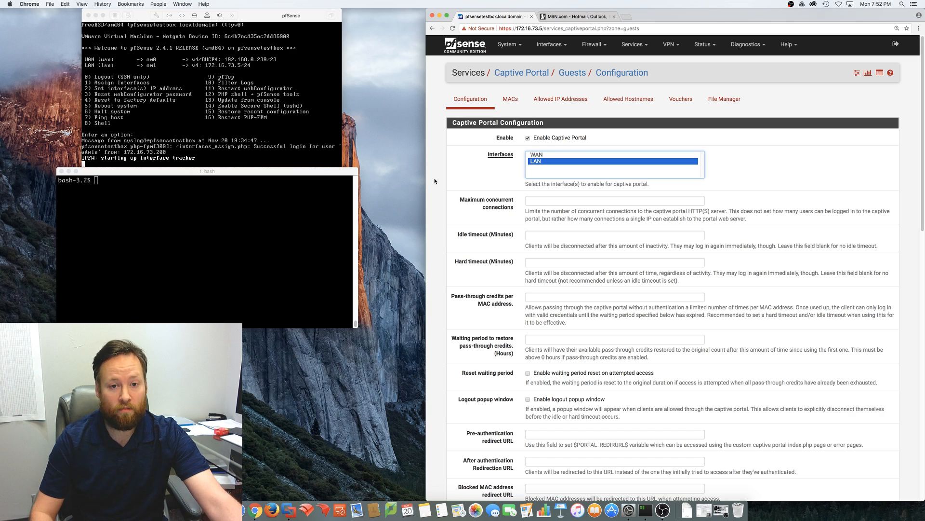
pyautogui.click(442, 239)
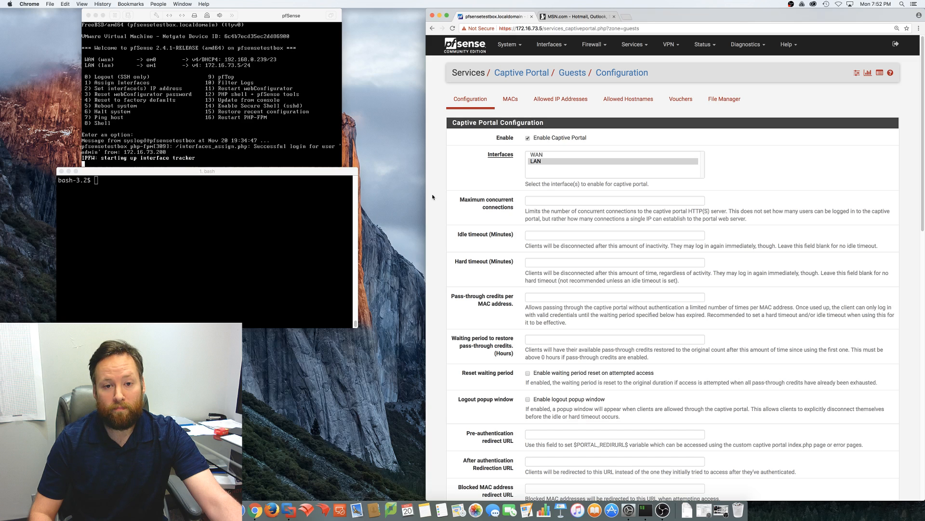
pyautogui.click(539, 162)
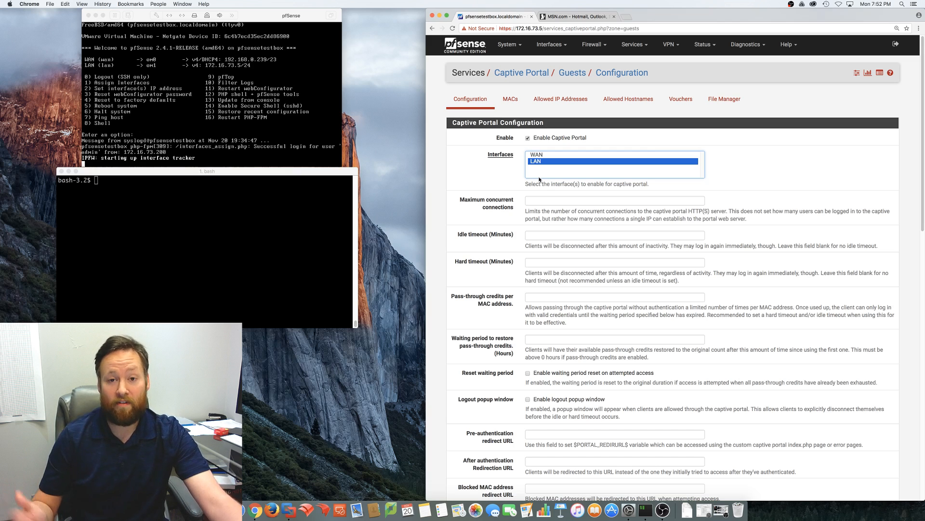
pyautogui.click(434, 197)
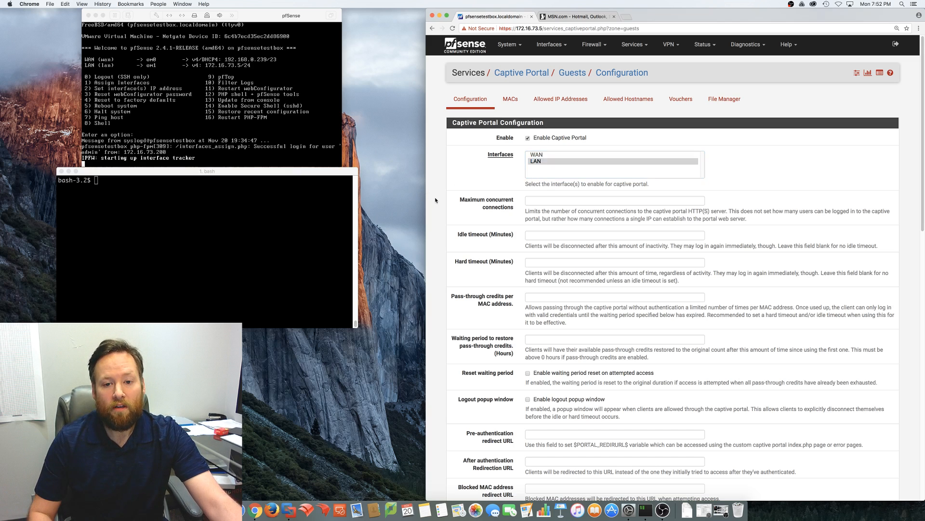
pyautogui.scroll(-2, 434, 197)
pyautogui.click(538, 130)
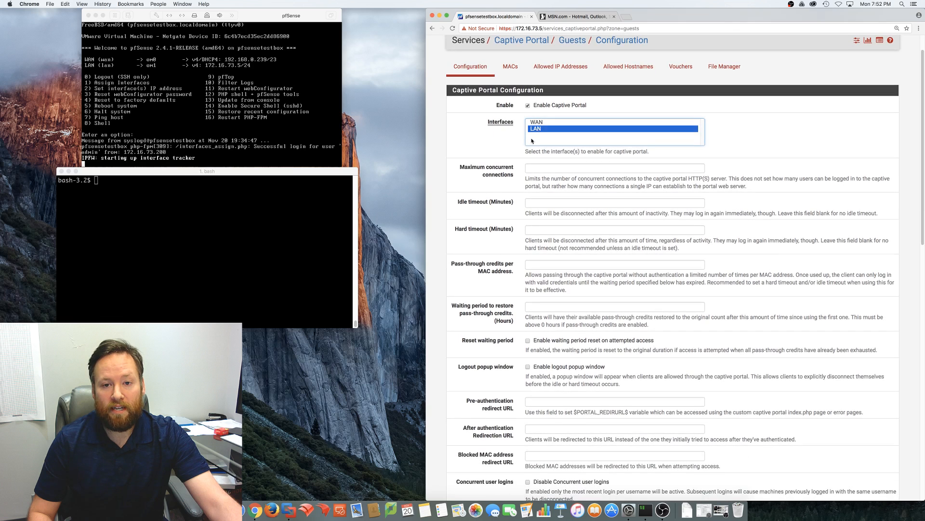
pyautogui.scroll(-3, 501, 290)
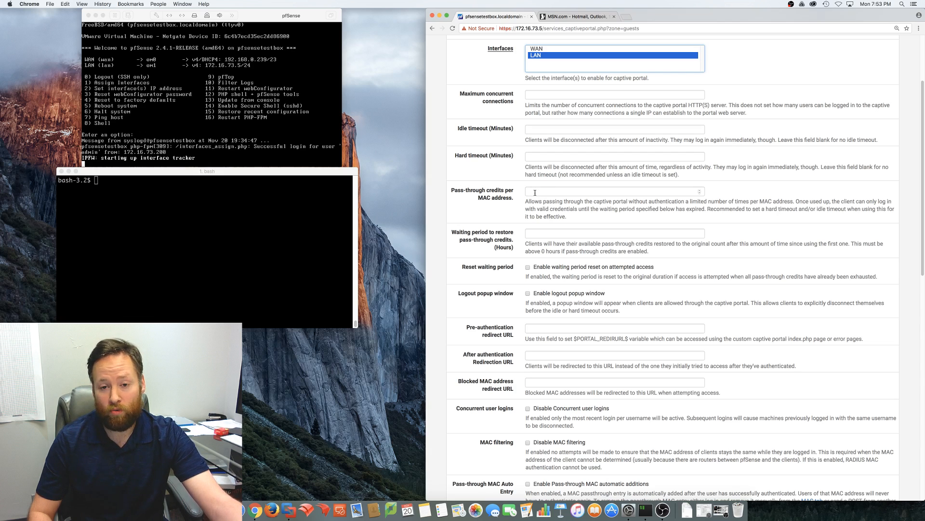
pyautogui.click(437, 264)
pyautogui.scroll(-5, 437, 265)
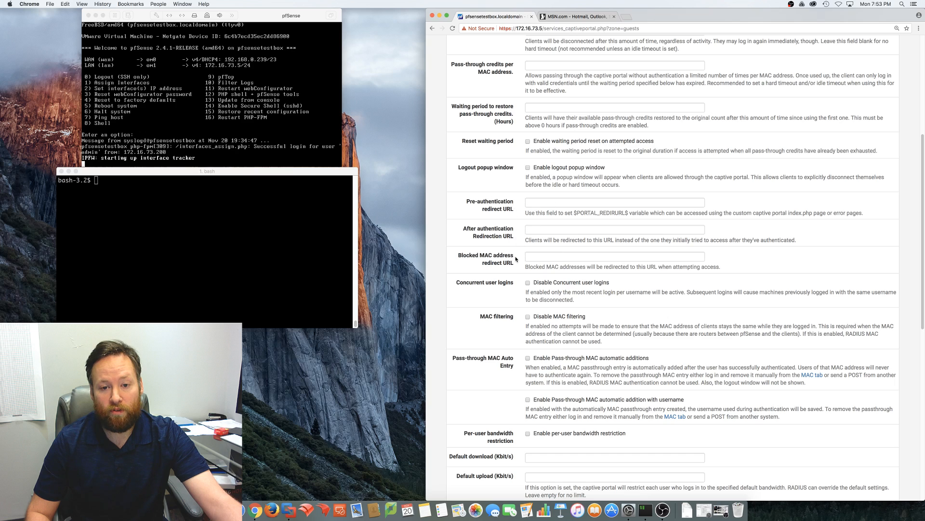
pyautogui.click(550, 229)
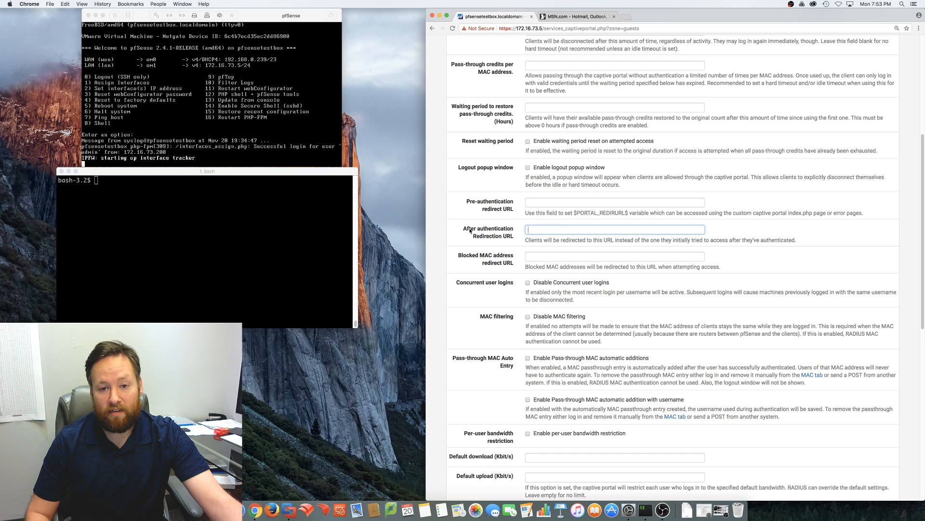
pyautogui.click(546, 230)
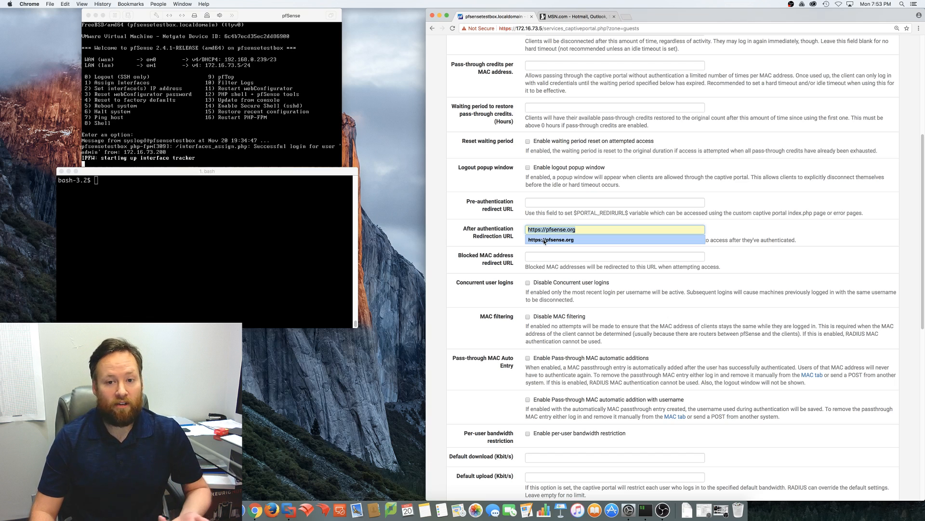
pyautogui.click(544, 240)
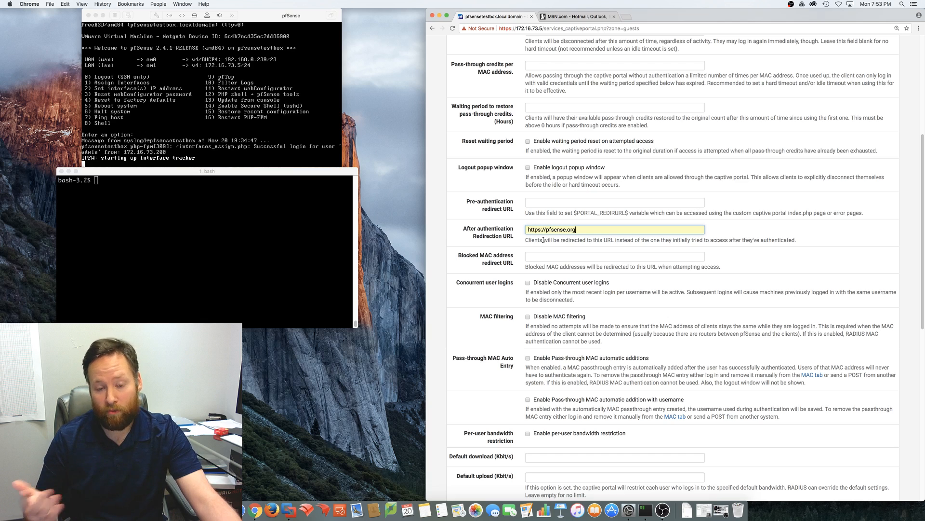
pyautogui.click(585, 230)
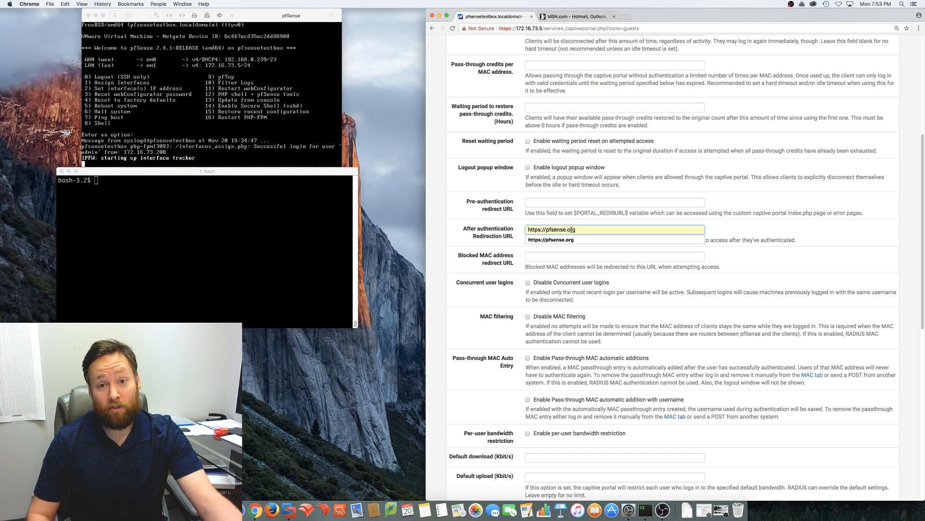
pyautogui.click(440, 252)
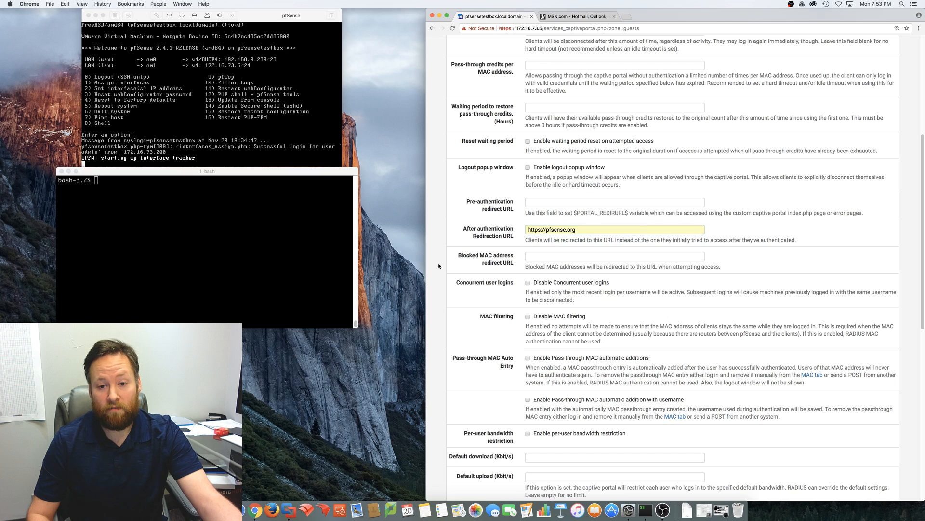
# Step: Examine the zone's default bandwidth limits, authentication method, HTTPS login and HTML page content options
pyautogui.scroll(-5, 439, 264)
pyautogui.click(540, 338)
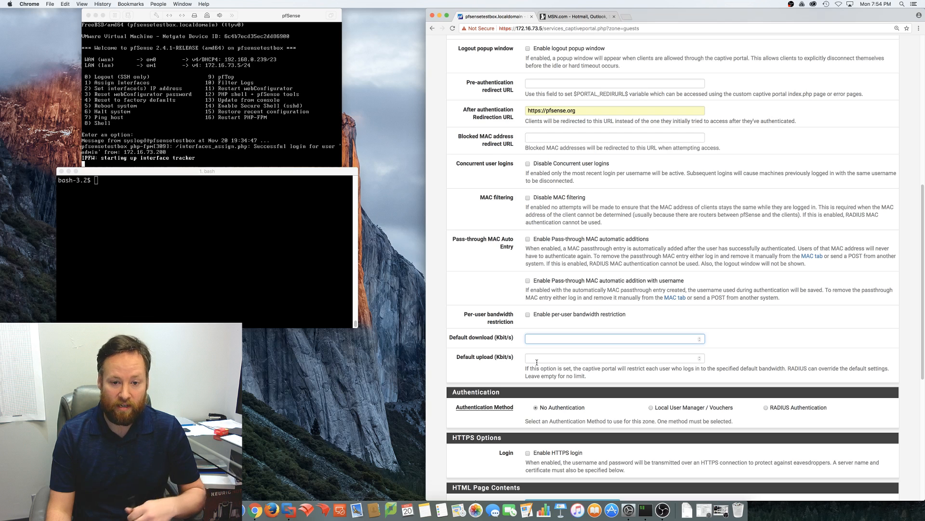
pyautogui.click(435, 343)
pyautogui.scroll(-3, 435, 343)
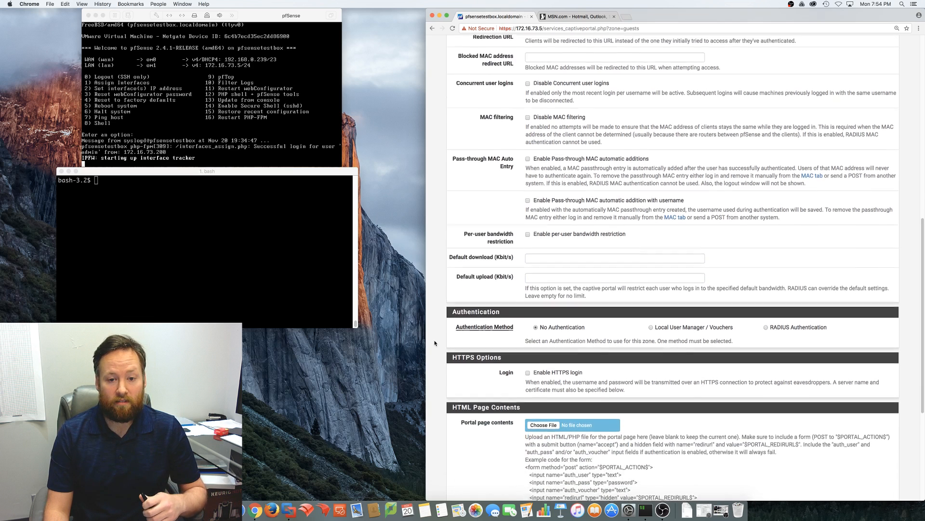
pyautogui.scroll(-1, 434, 343)
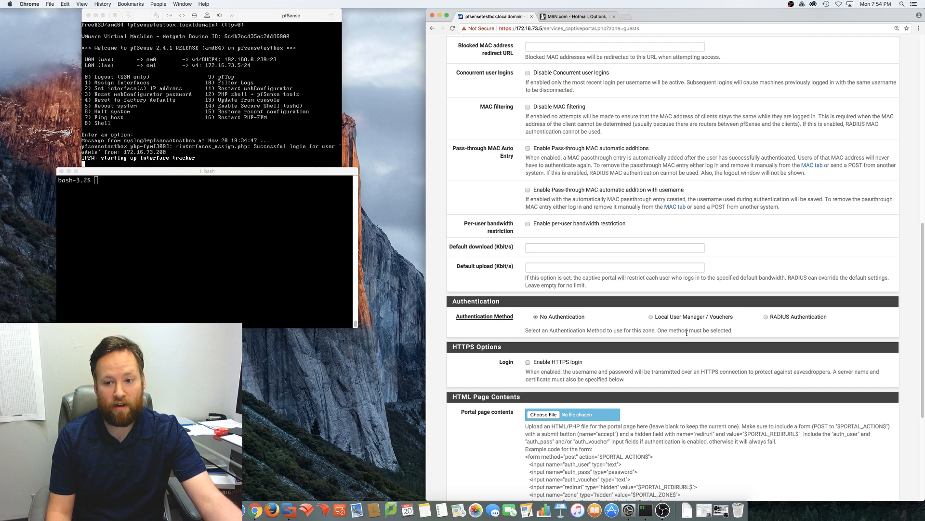
pyautogui.scroll(-5, 493, 353)
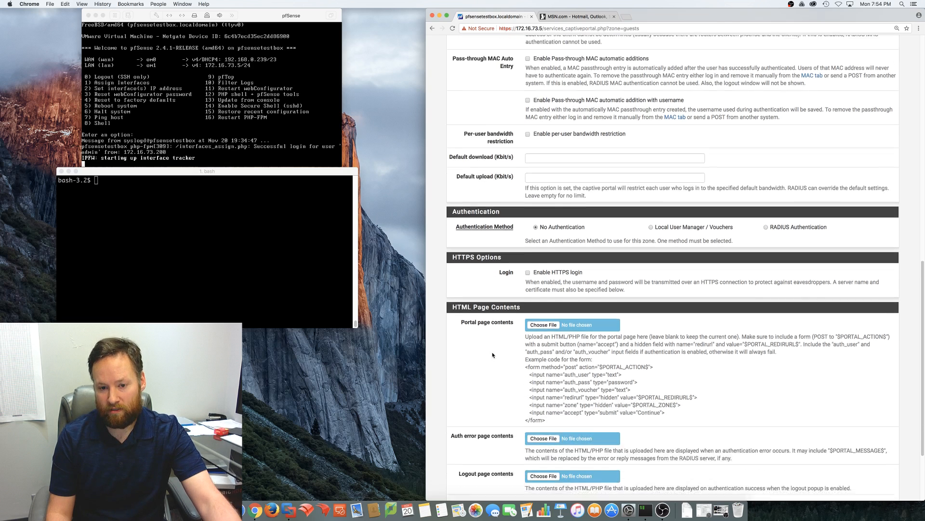
pyautogui.scroll(-4, 493, 354)
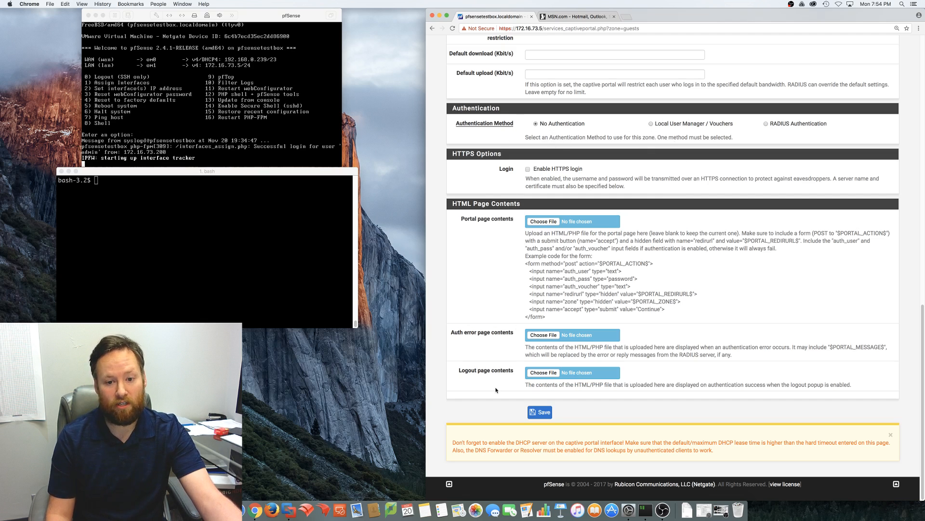
pyautogui.scroll(10, 483, 289)
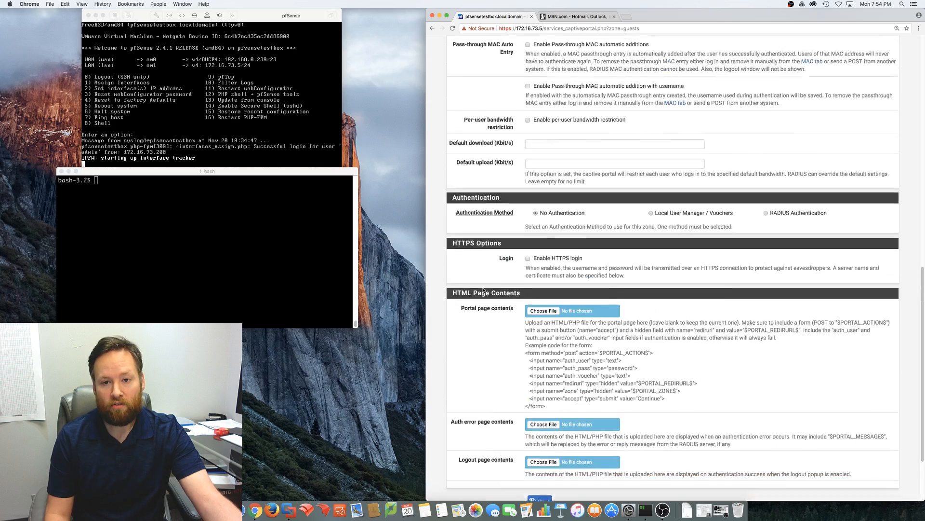
# Step: Review the Guests zone's captive portal configuration and save it
pyautogui.scroll(8, 483, 289)
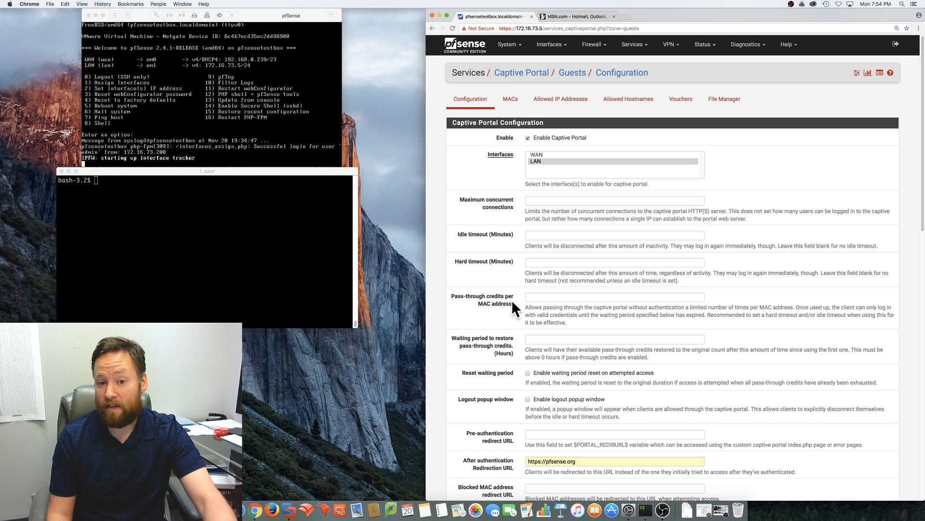
pyautogui.scroll(-5, 515, 299)
pyautogui.scroll(-2, 493, 339)
pyautogui.scroll(2, 492, 339)
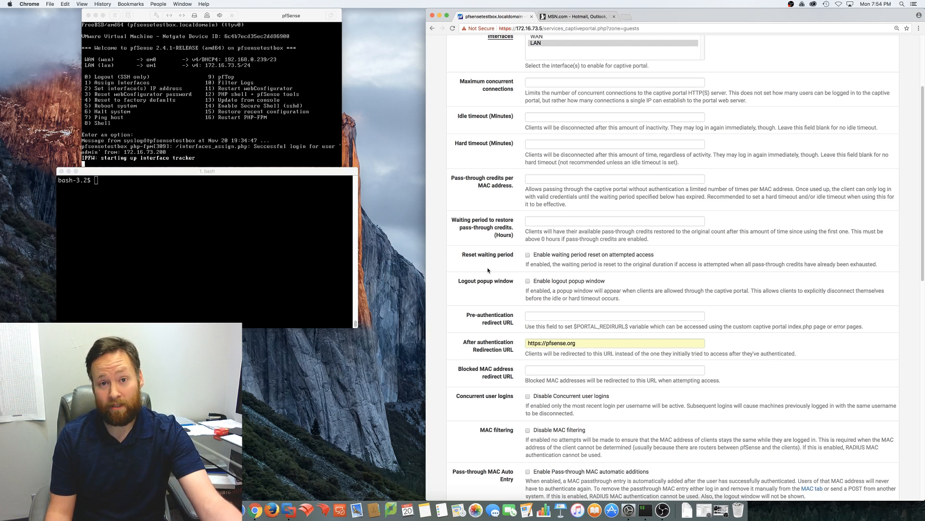
pyautogui.scroll(-5, 488, 270)
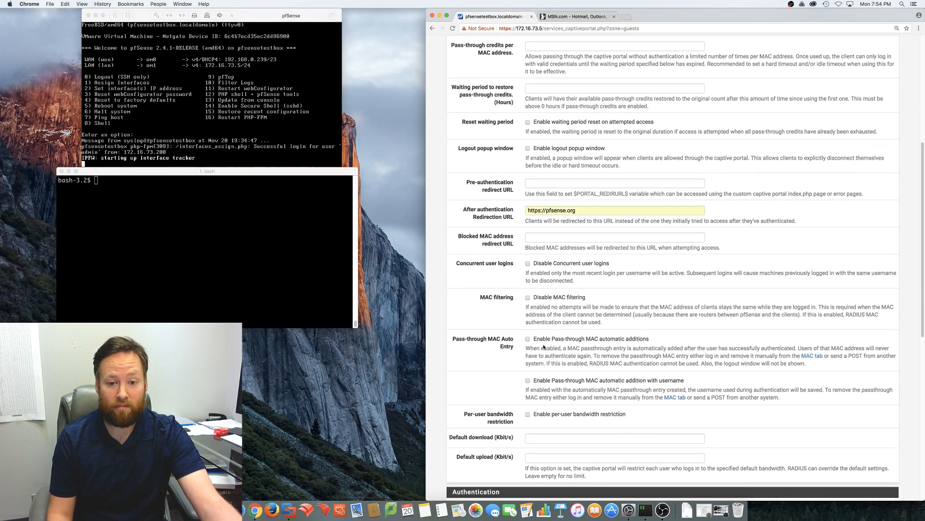
pyautogui.scroll(-15, 528, 370)
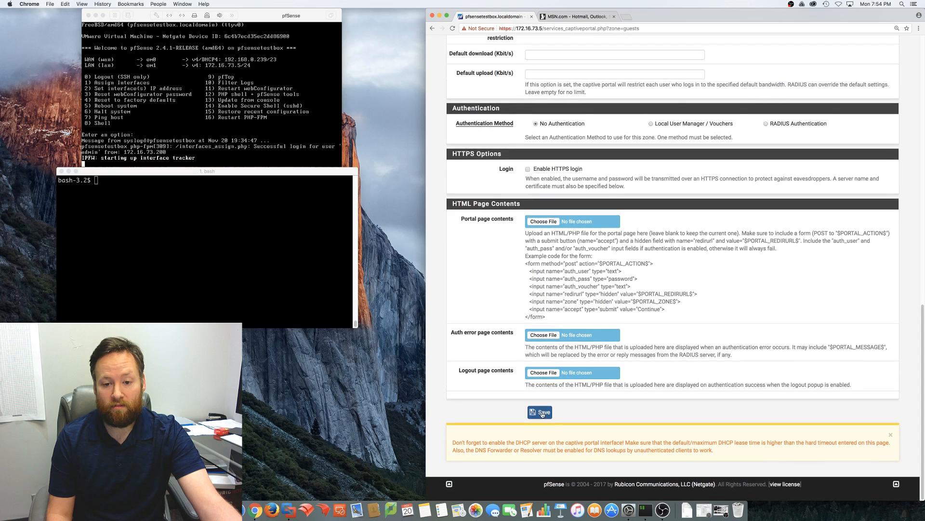
pyautogui.click(540, 411)
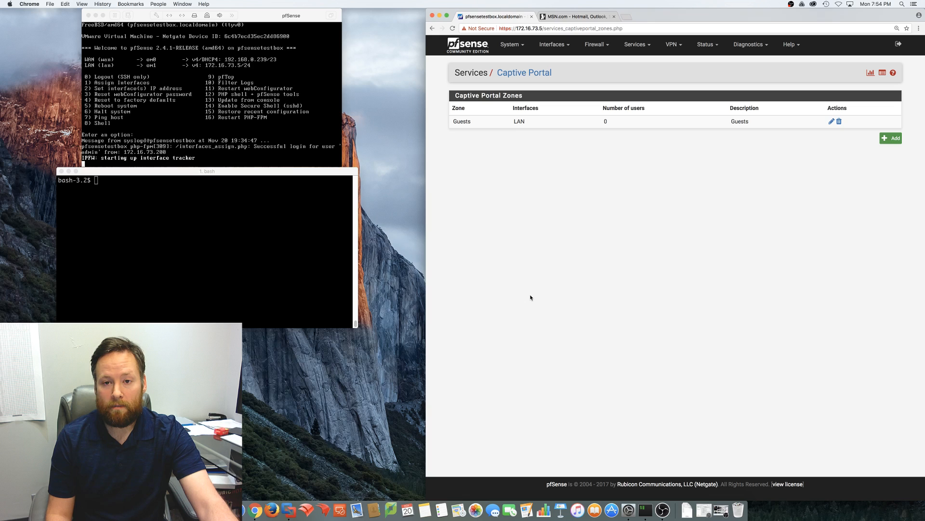
# Step: Reopen the Guests zone for editing and enable the creation, generation and activation of voucher rolls
pyautogui.click(831, 122)
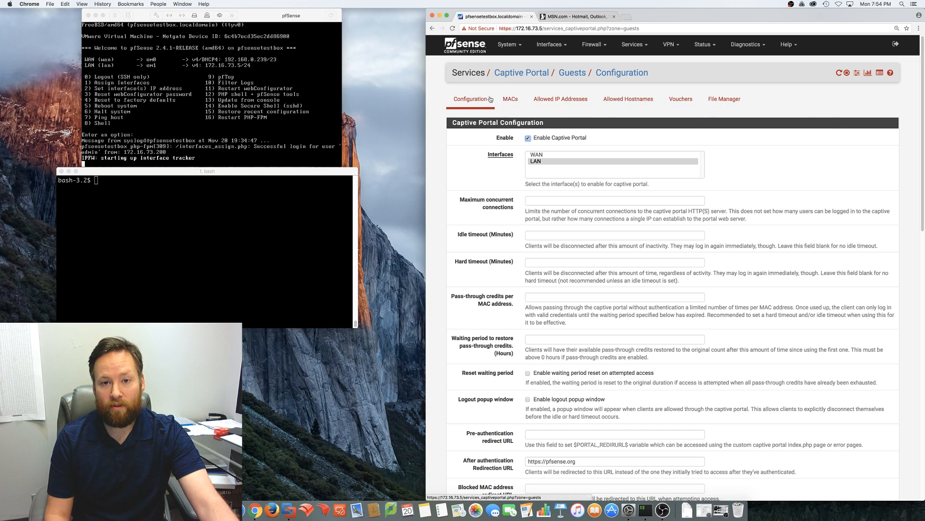
pyautogui.click(679, 102)
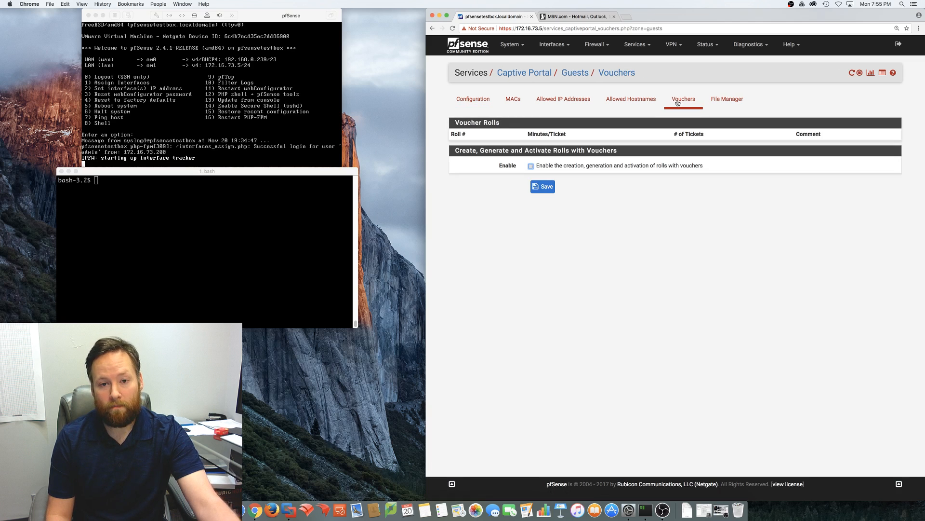
pyautogui.click(531, 166)
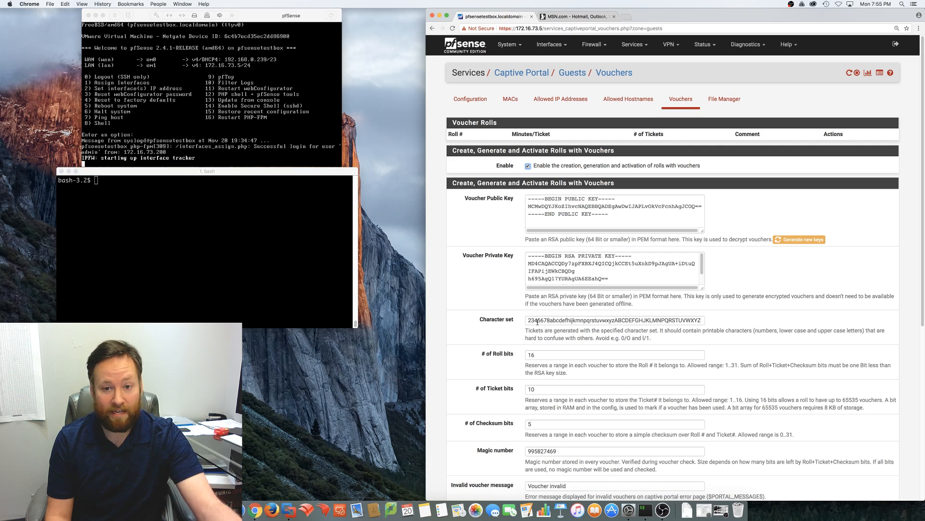
# Step: Remove all uppercase letters from the voucher character set, keeping the digits and lowercase letters
pyautogui.scroll(-5, 537, 322)
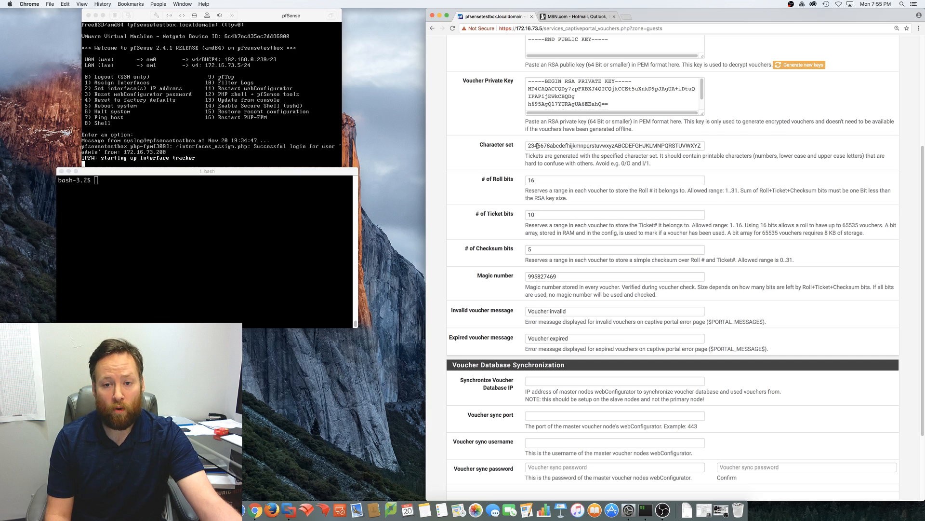
pyautogui.moveTo(530, 145); pyautogui.dragTo(691, 145)
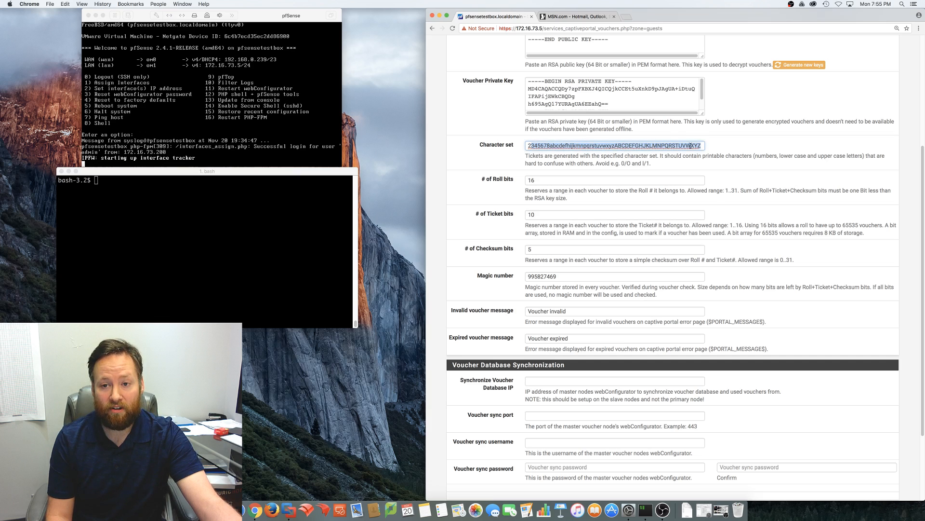
pyautogui.click(663, 147)
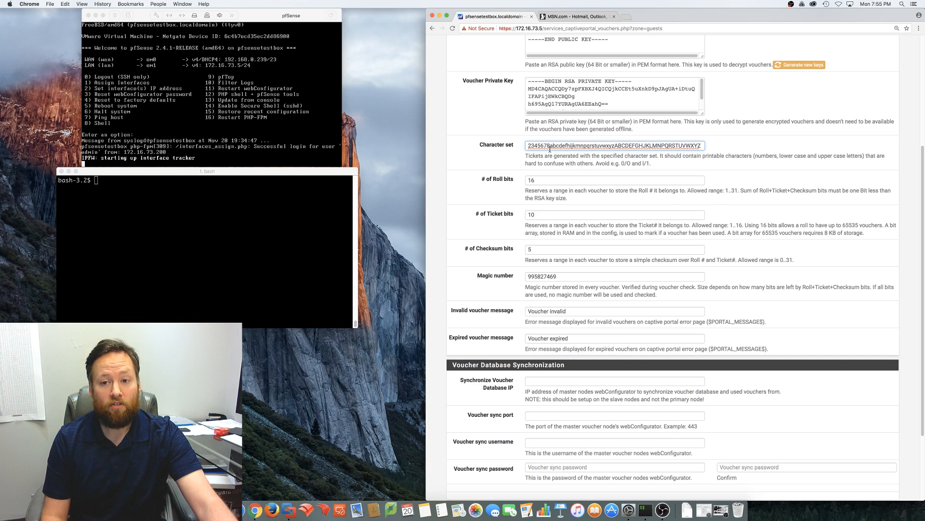
pyautogui.moveTo(613, 145); pyautogui.dragTo(703, 145)
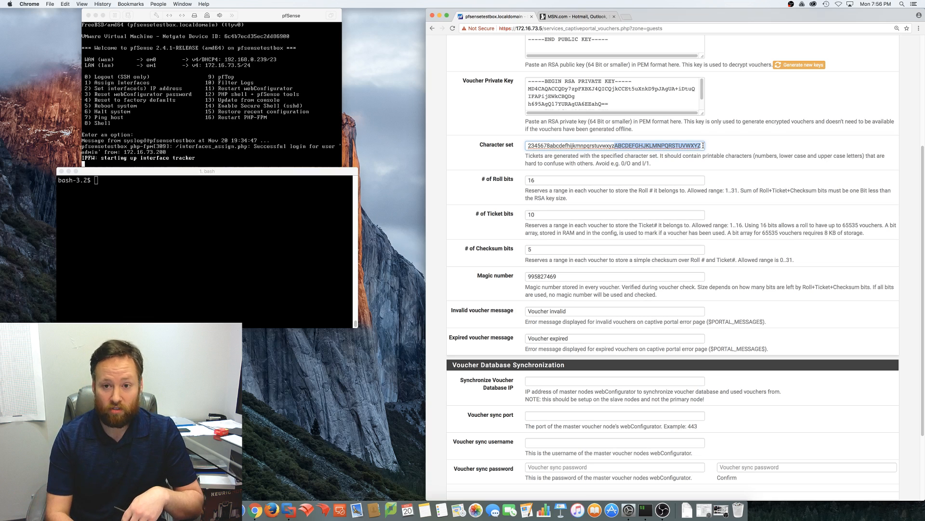
pyautogui.press('BackSpace')
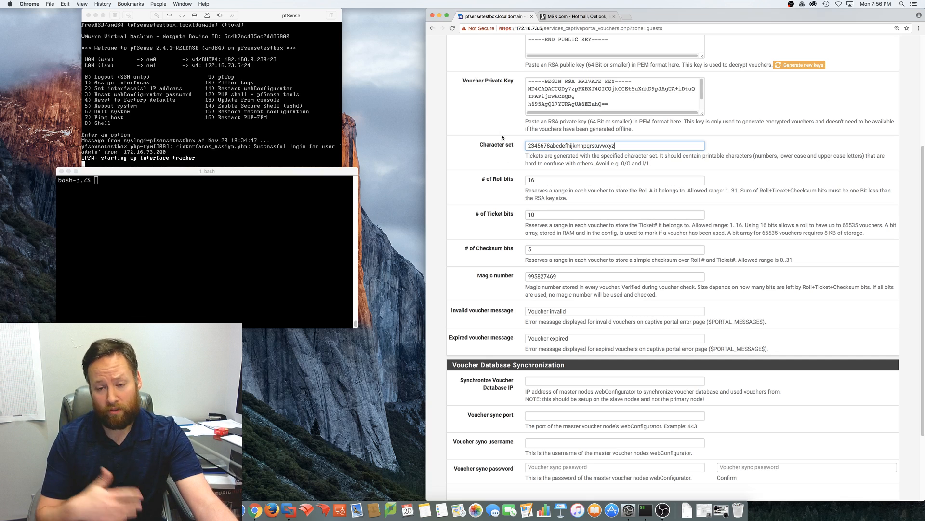
pyautogui.click(622, 146)
pyautogui.click(443, 263)
# Step: Review the remaining voucher and database synchronization settings, and save the Guests zone's voucher configuration
pyautogui.scroll(-3, 442, 302)
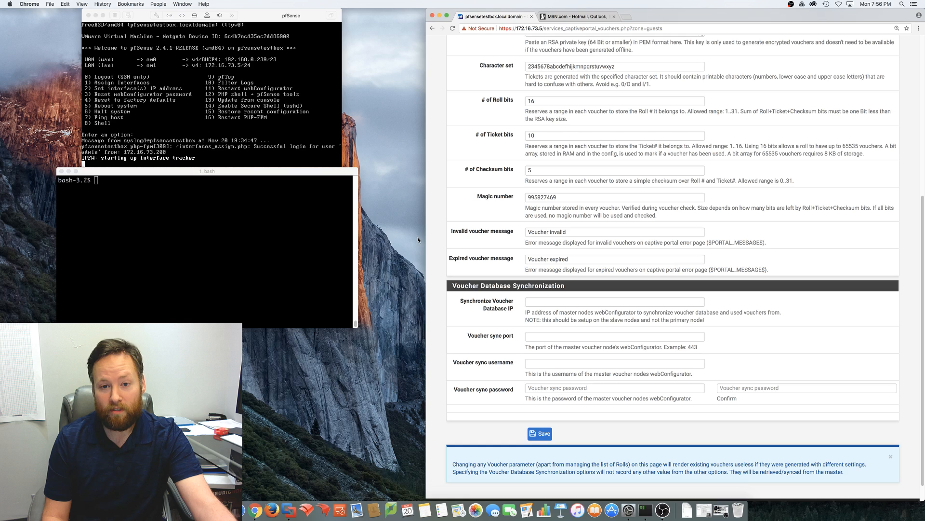
pyautogui.scroll(1, 442, 228)
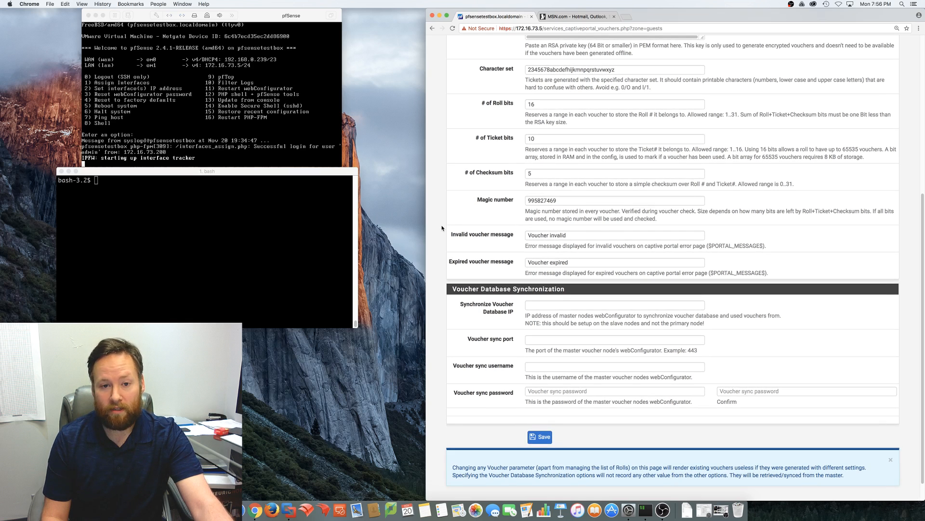
pyautogui.scroll(-1, 441, 229)
pyautogui.scroll(-2, 546, 274)
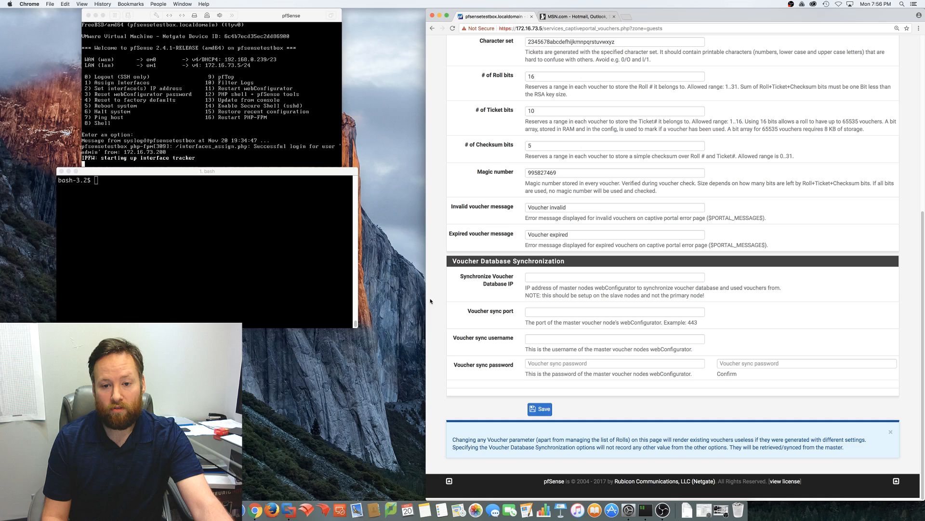
pyautogui.scroll(10, 547, 274)
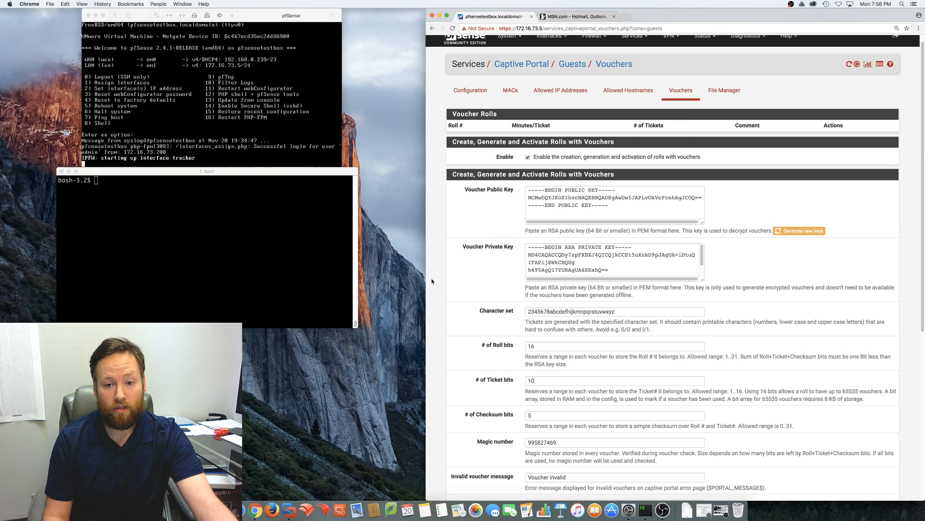
pyautogui.scroll(-3, 717, 153)
pyautogui.click(627, 174)
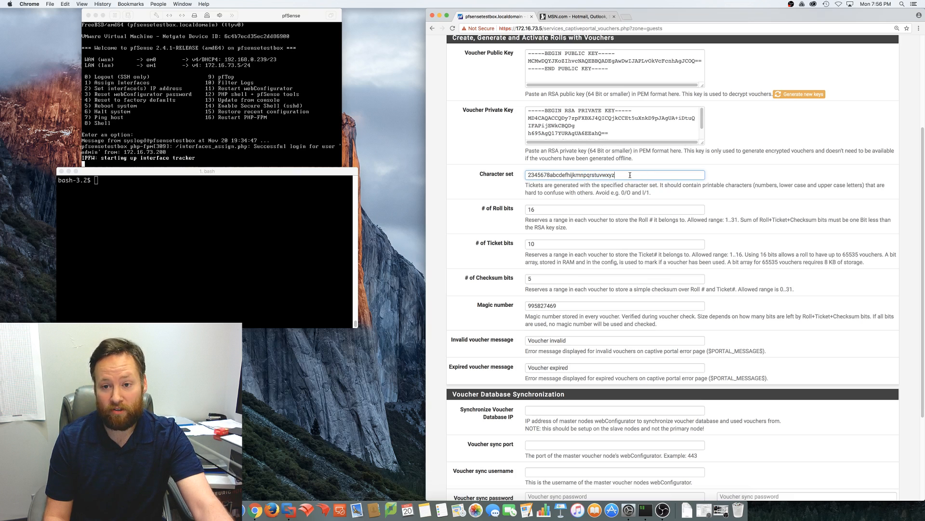
pyautogui.scroll(-3, 431, 273)
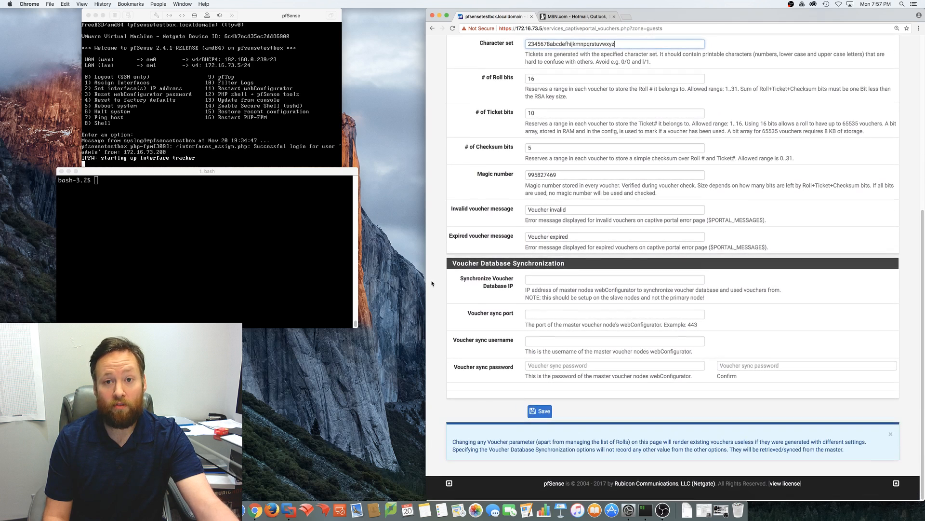
pyautogui.click(540, 411)
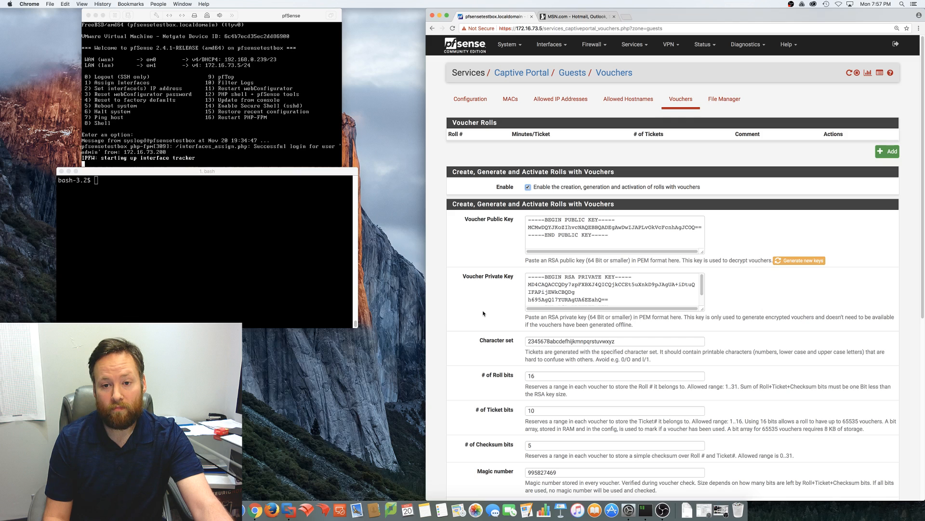
# Step: Add voucher roll 1 with 120 minutes per ticket, a count of 25 and the comment "Guests 2 hours", and save it
pyautogui.click(887, 153)
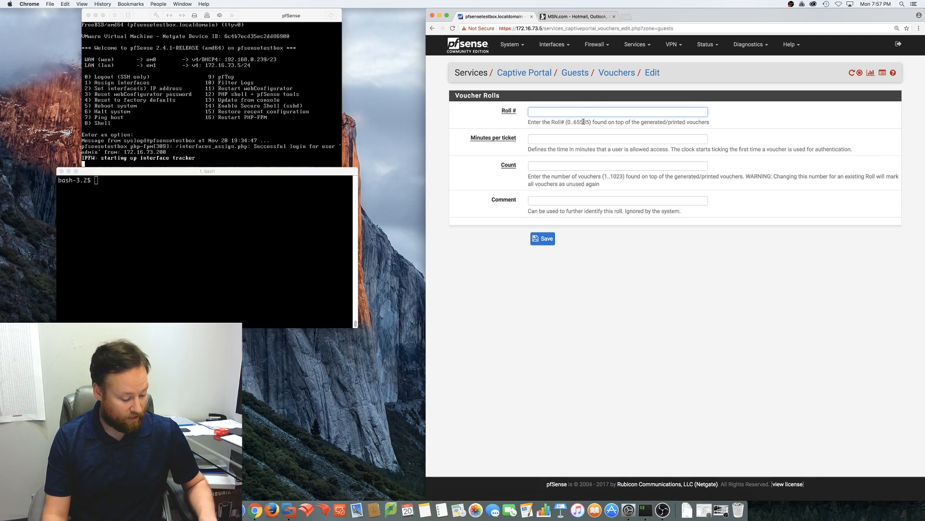
pyautogui.write('1')
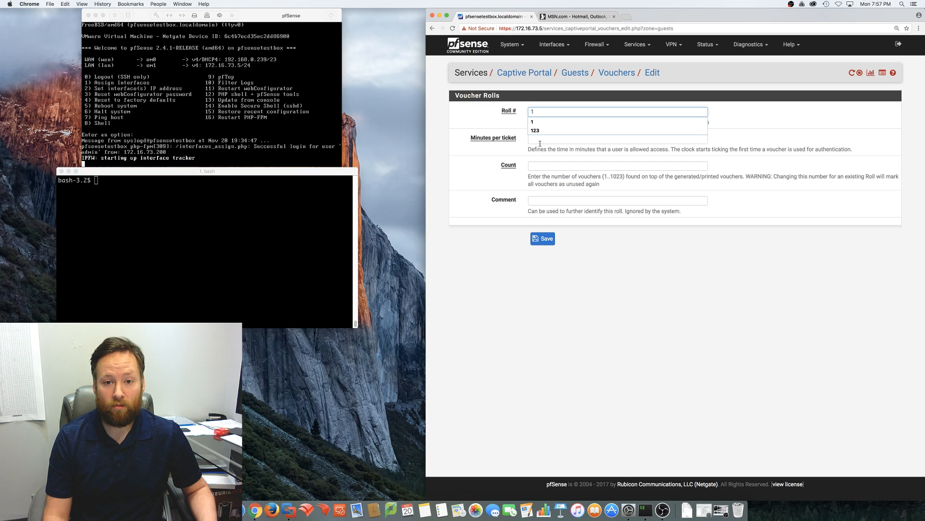
pyautogui.press('Tab')
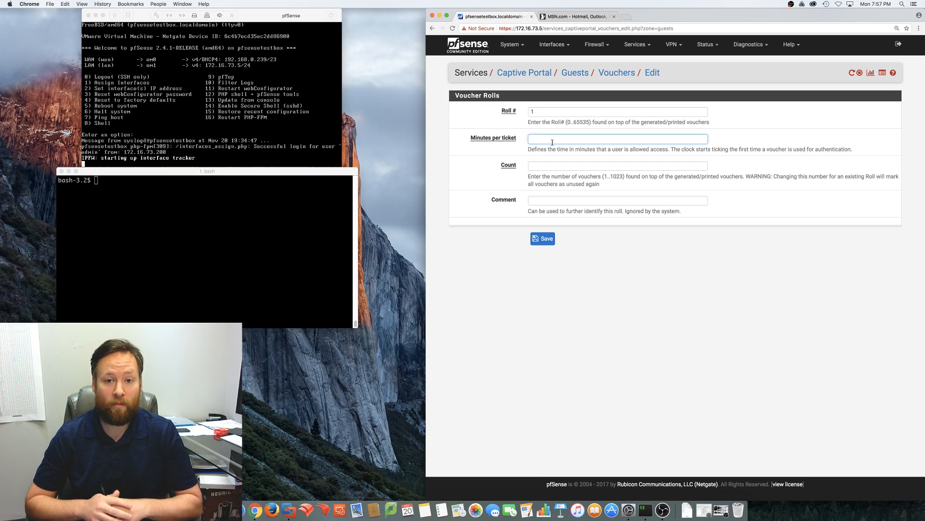
pyautogui.write('120')
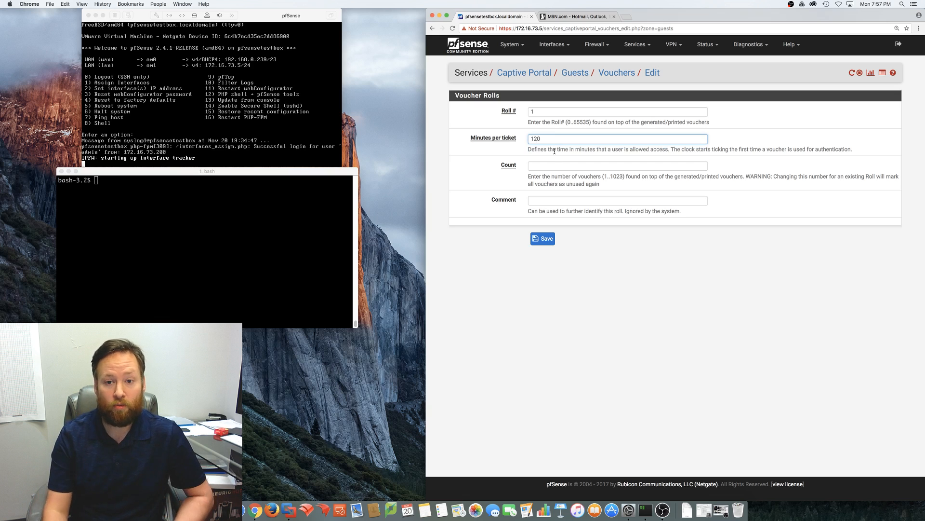
pyautogui.click(549, 167)
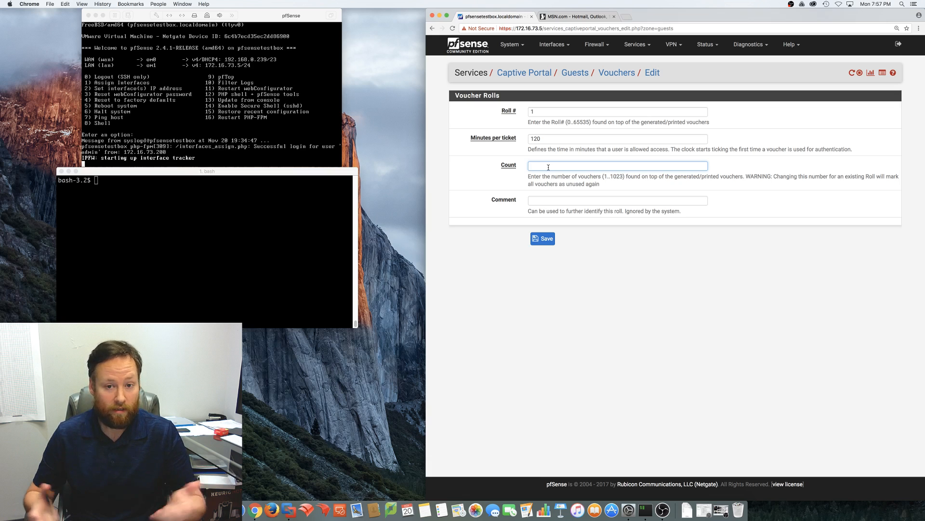
pyautogui.write('25')
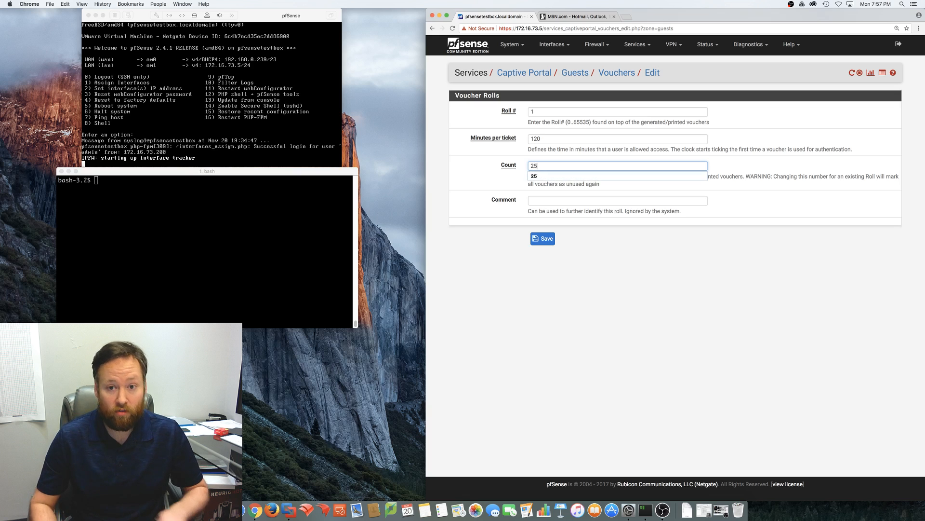
pyautogui.click(547, 202)
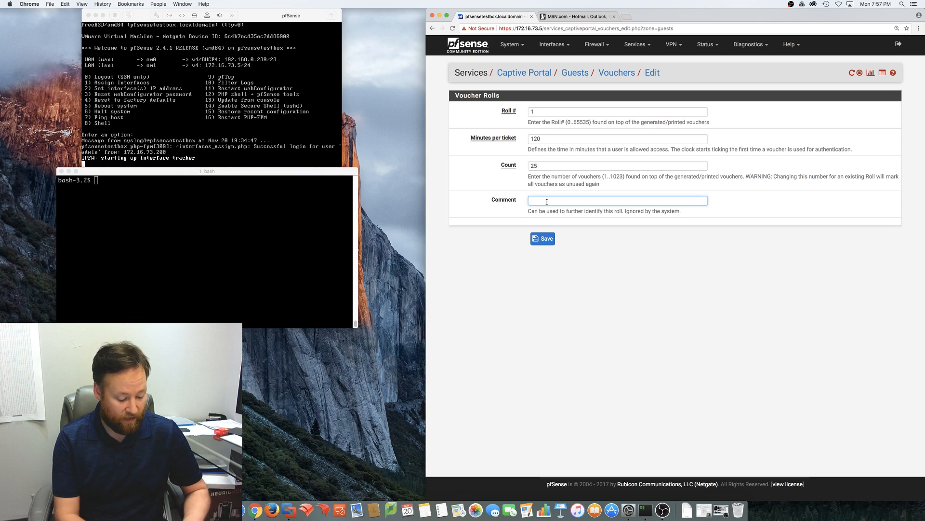
pyautogui.write('Guests ')
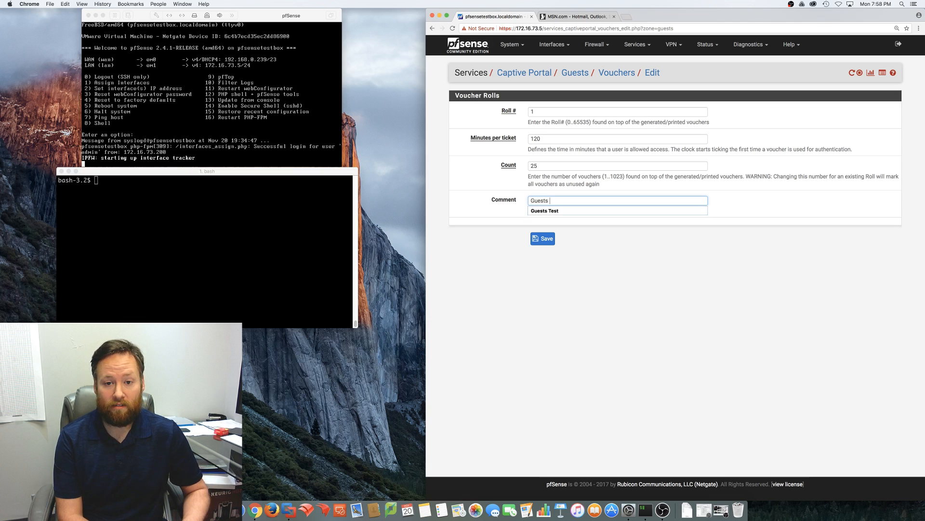
pyautogui.write('2 hours')
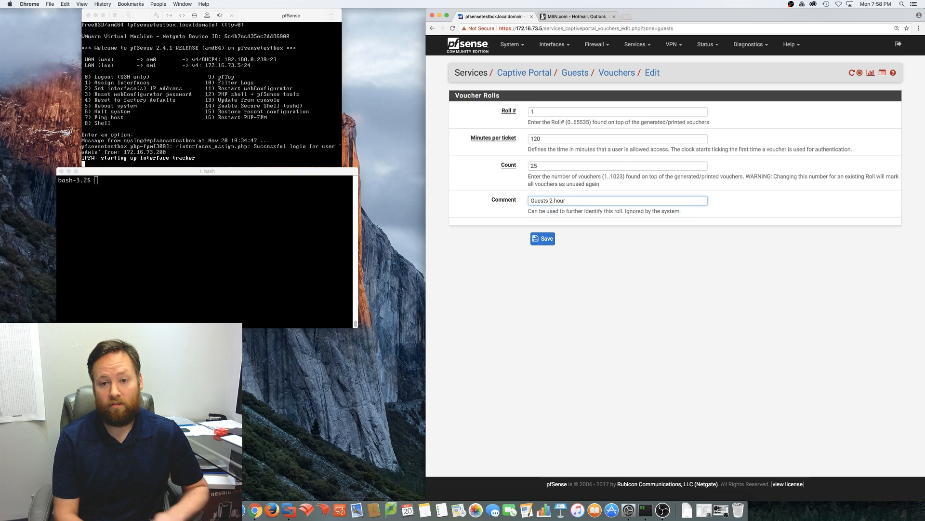
pyautogui.click(543, 239)
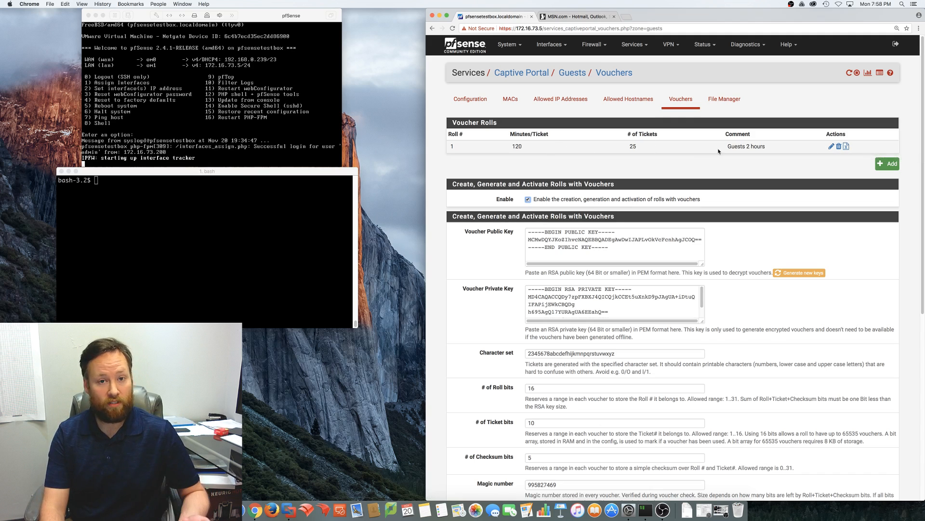
# Step: Export the vouchers of roll 1 as a CSV file and view the generated codes in Excel before returning to pfSense
pyautogui.click(847, 147)
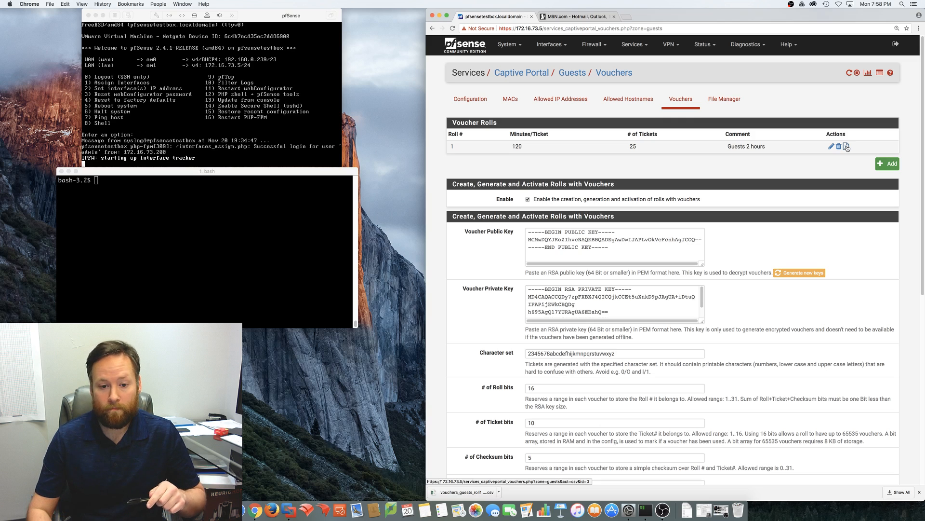
pyautogui.click(476, 493)
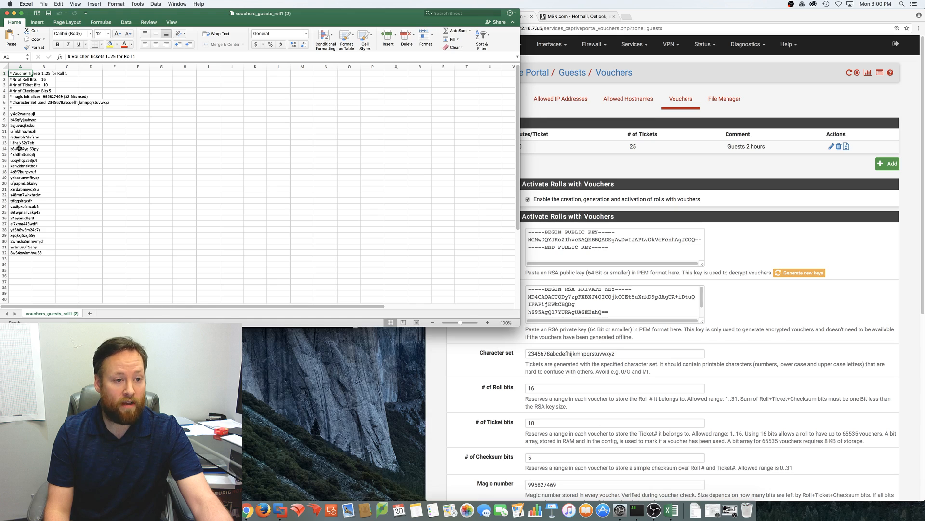
pyautogui.click(29, 5)
pyautogui.click(38, 70)
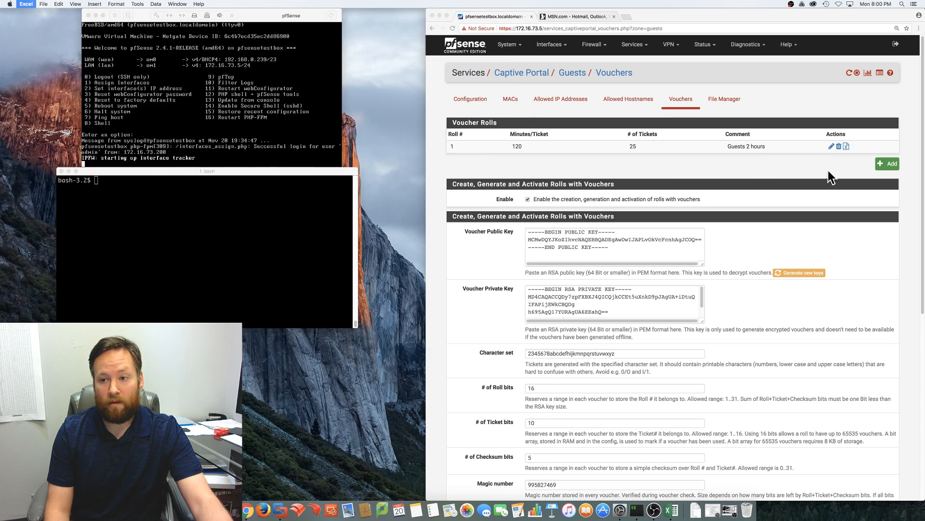
# Step: Add voucher roll 2 with 120 minutes per ticket and a count of 200, leaving the comment empty, and save it
pyautogui.click(887, 164)
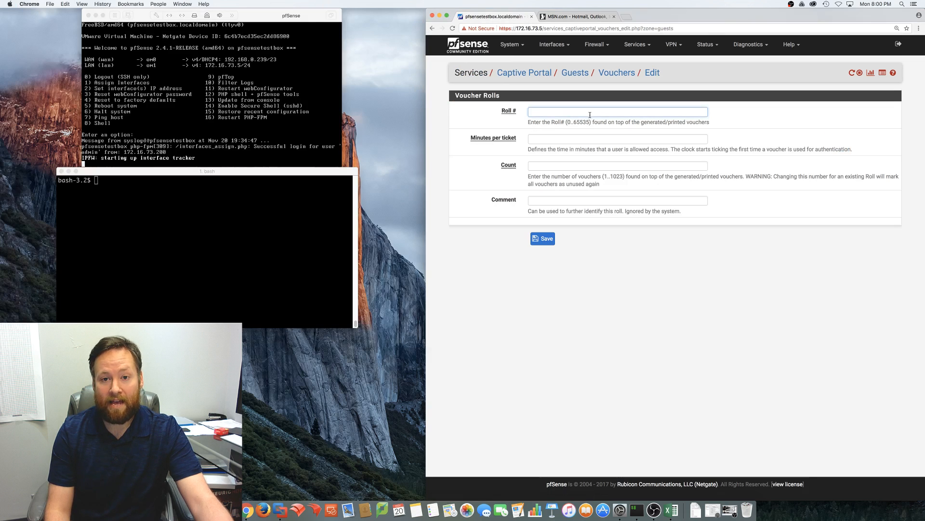
pyautogui.write('2')
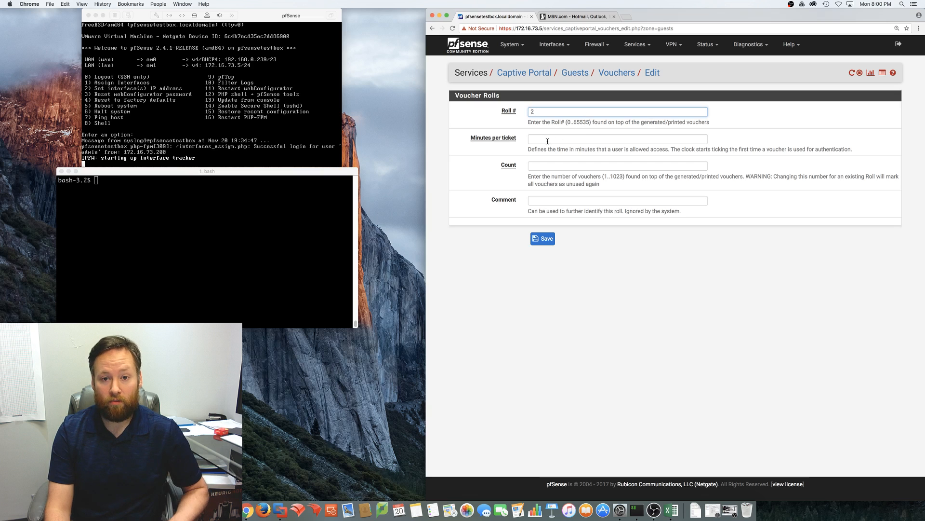
pyautogui.click(545, 140)
pyautogui.write('120')
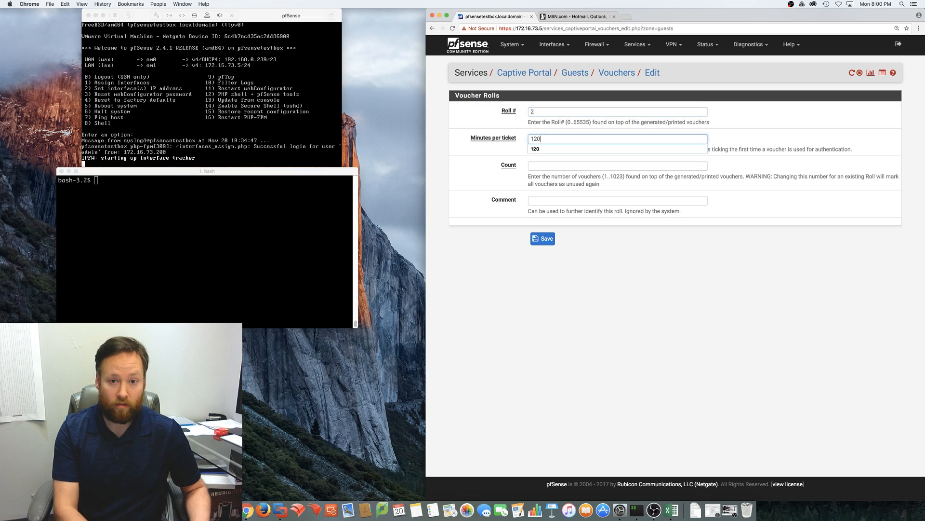
pyautogui.click(540, 149)
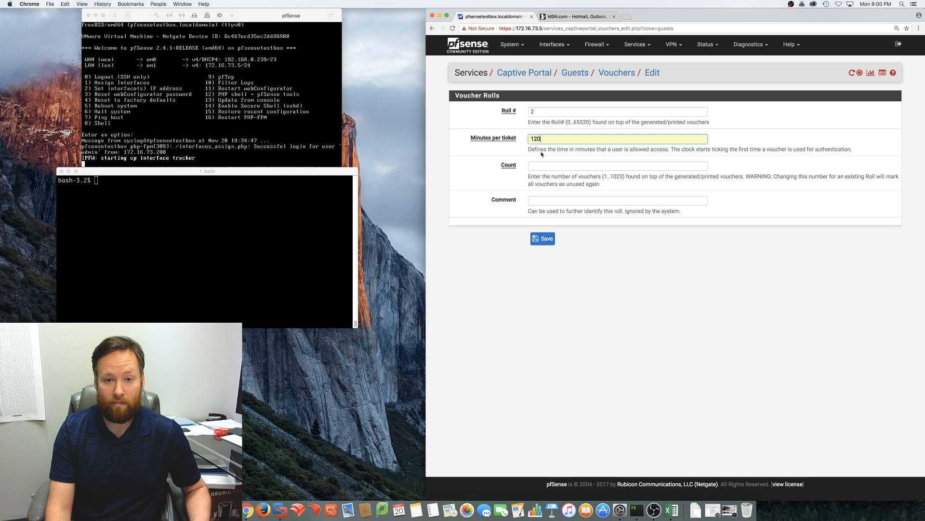
pyautogui.click(547, 168)
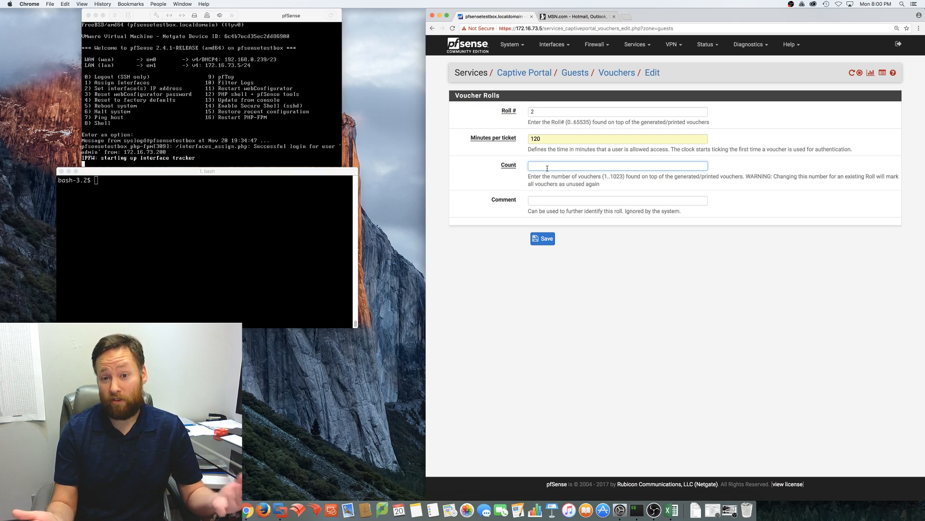
pyautogui.write('200')
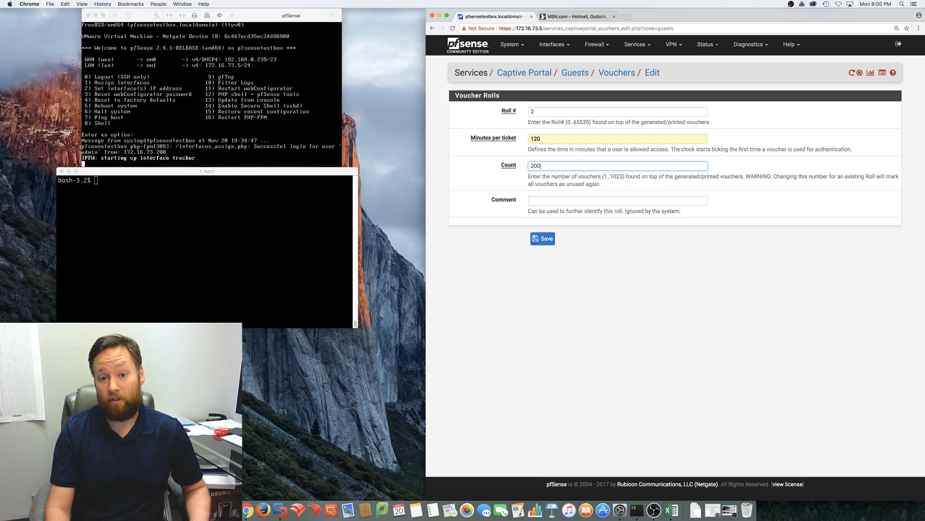
pyautogui.click(585, 201)
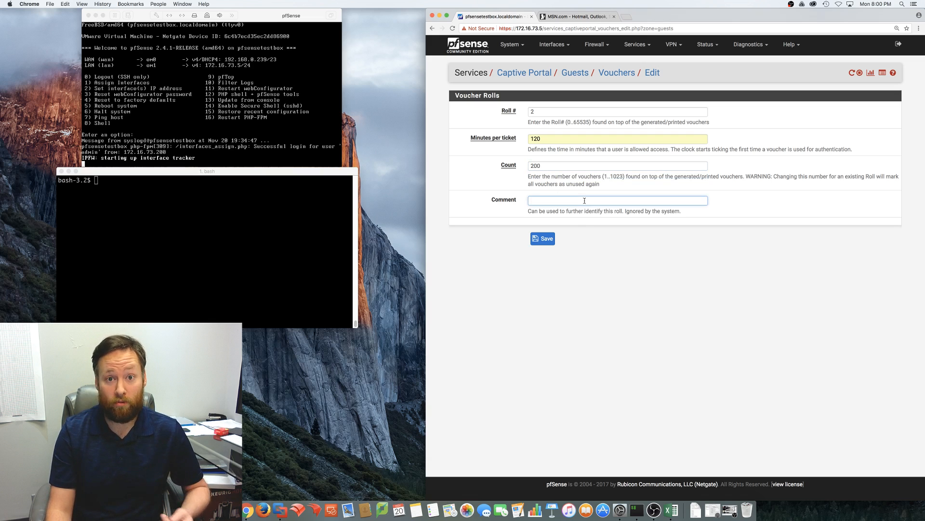
pyautogui.click(554, 294)
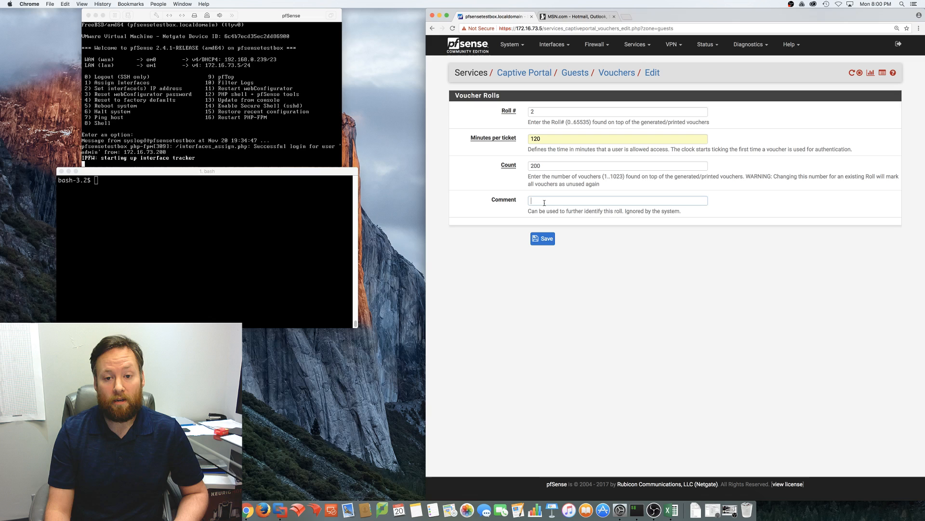
pyautogui.click(543, 239)
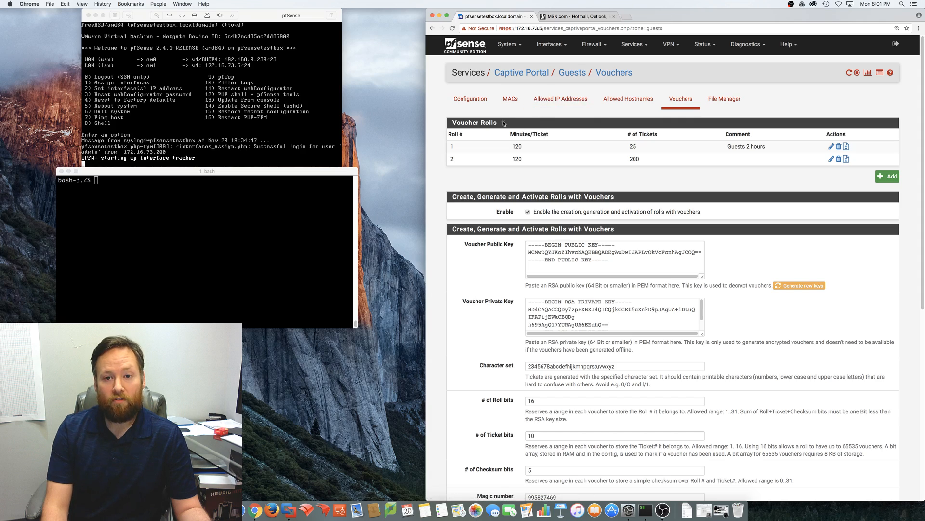
# Step: Set the Guests zone's authentication method to Local User Manager / Vouchers and save the configuration
pyautogui.click(471, 99)
pyautogui.scroll(-15, 475, 275)
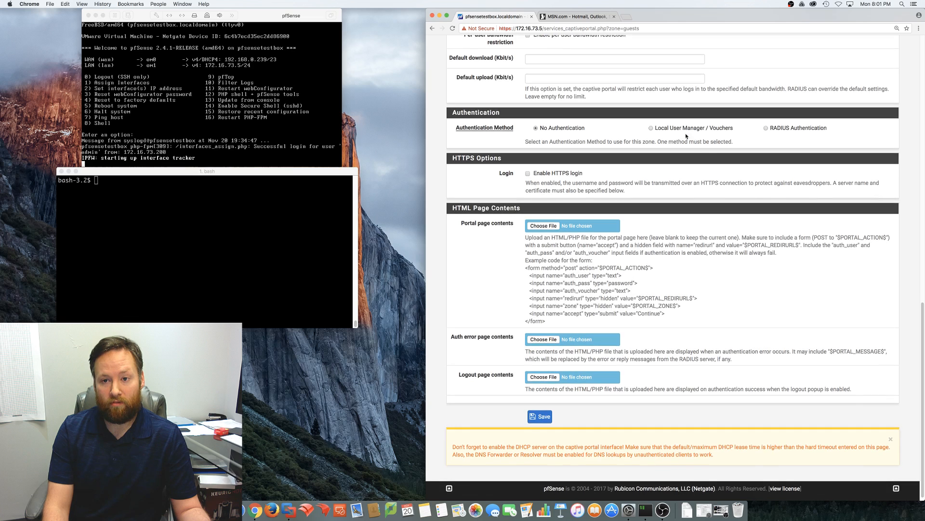
pyautogui.click(651, 128)
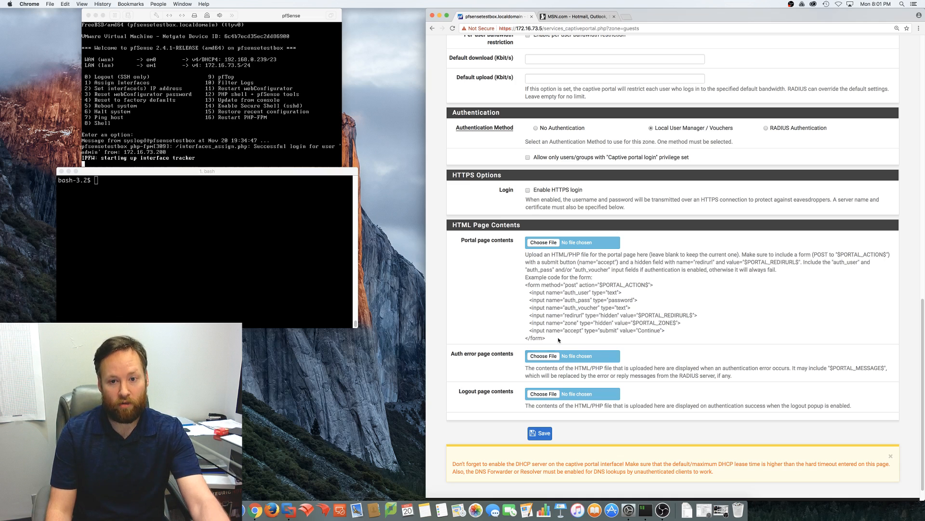
pyautogui.click(541, 435)
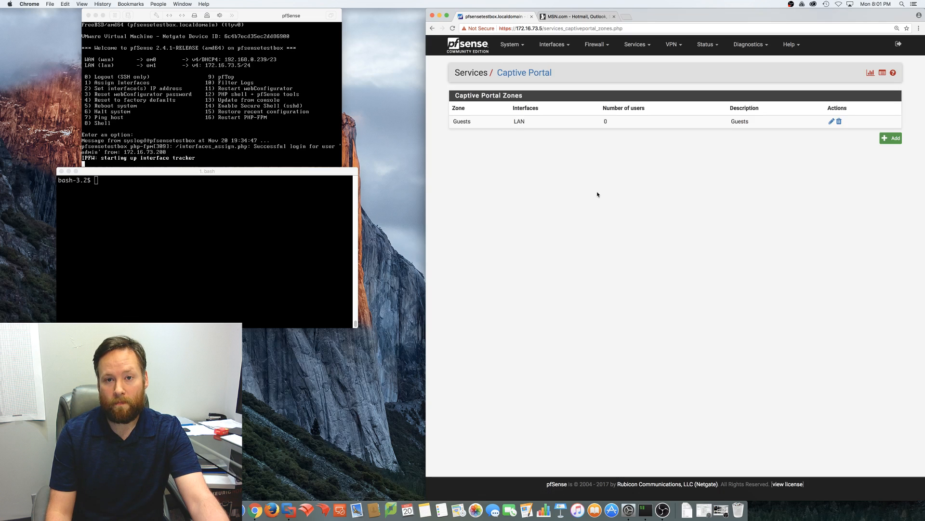
# Step: Review the Guests zone's captive portal configuration, its voucher settings and the details of voucher roll 1
pyautogui.click(638, 44)
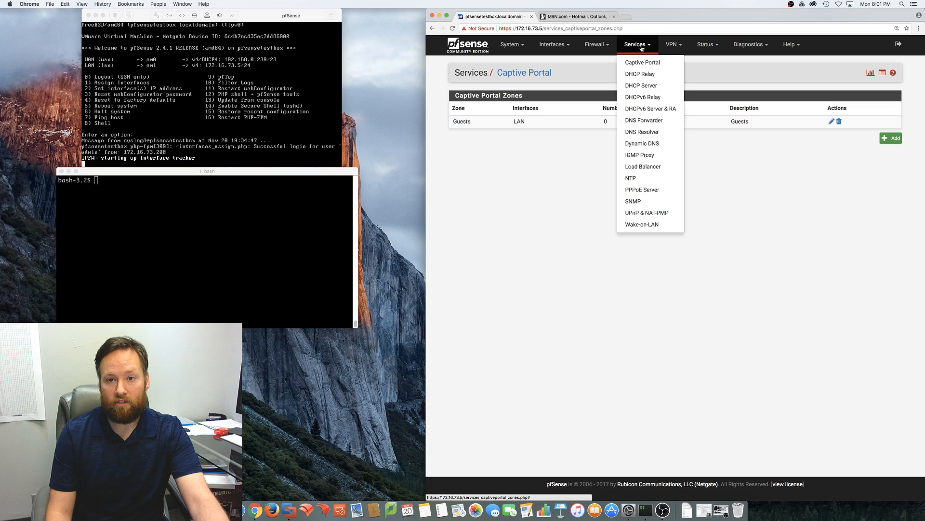
pyautogui.click(535, 113)
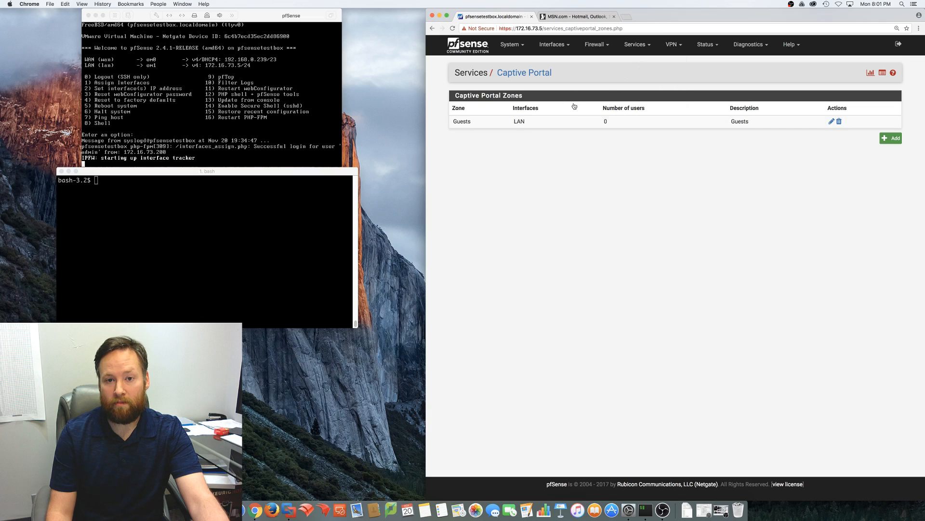
pyautogui.click(832, 122)
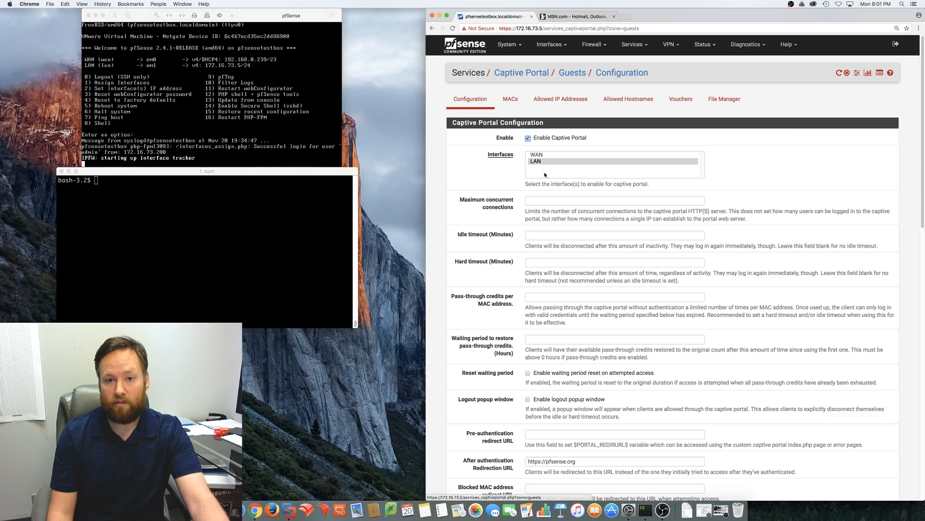
pyautogui.scroll(-15, 502, 280)
pyautogui.scroll(-10, 501, 282)
pyautogui.scroll(20, 501, 282)
pyautogui.click(681, 100)
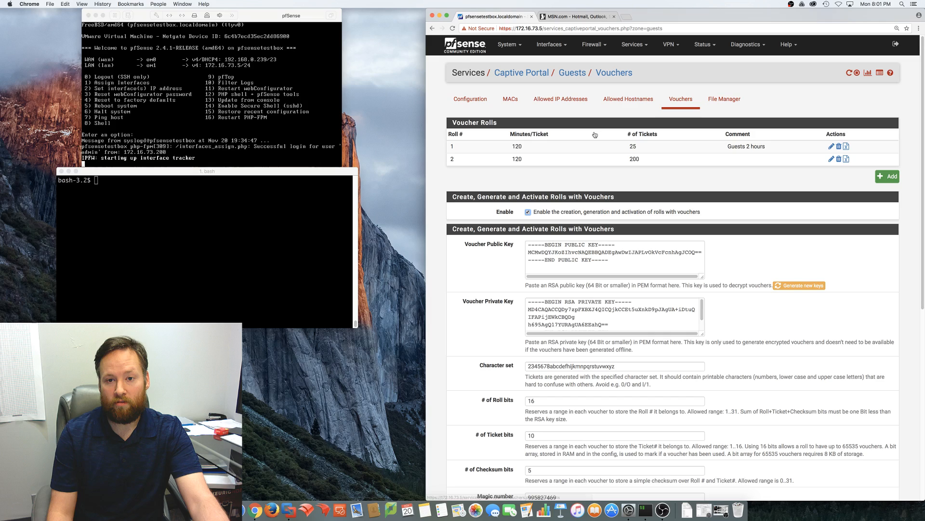
pyautogui.scroll(-1, 463, 330)
pyautogui.scroll(-8, 463, 330)
pyautogui.scroll(10, 468, 305)
pyautogui.scroll(-1, 468, 306)
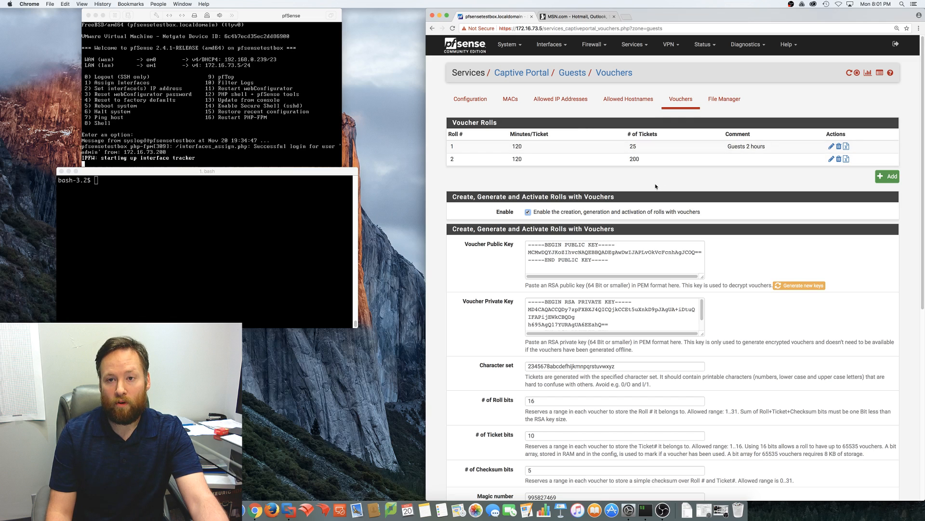
pyautogui.click(831, 148)
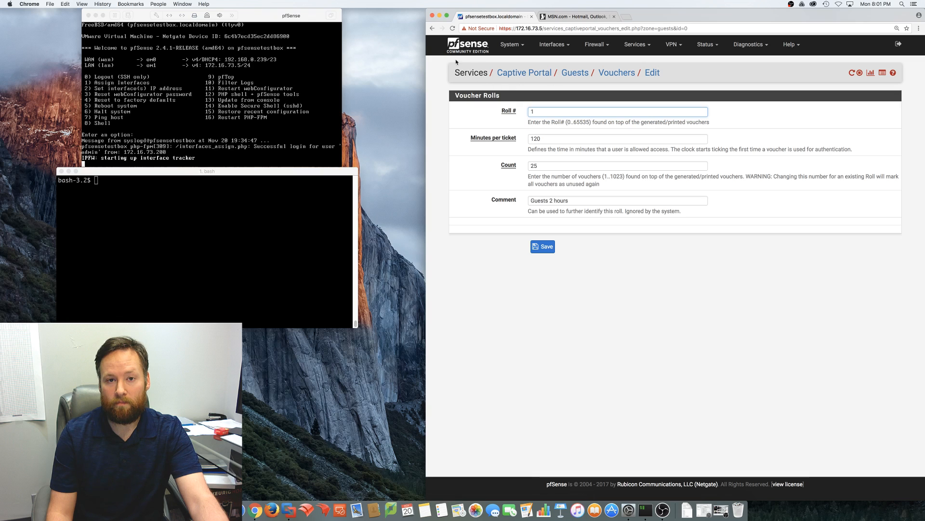
pyautogui.click(432, 28)
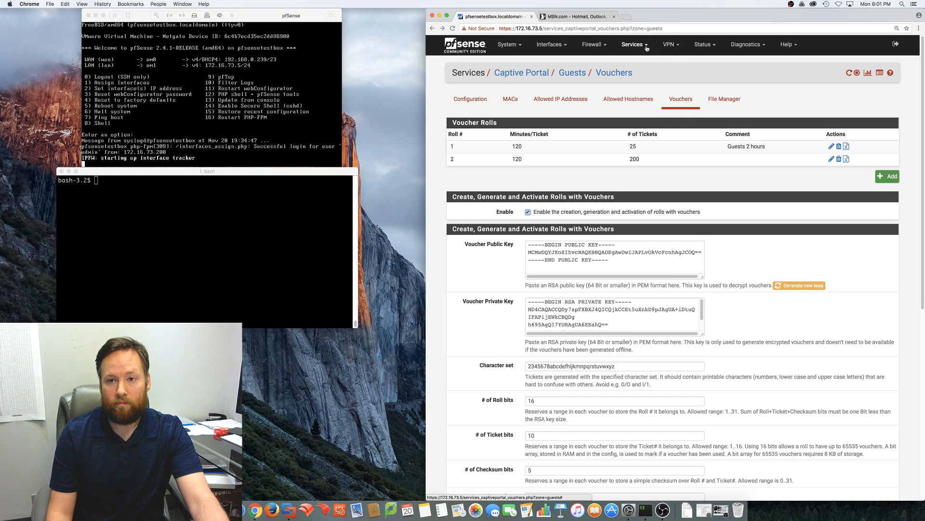
# Step: Look for a voucher testing option in the available services and status pages and in the Guests zone's configuration and voucher settings
pyautogui.click(702, 43)
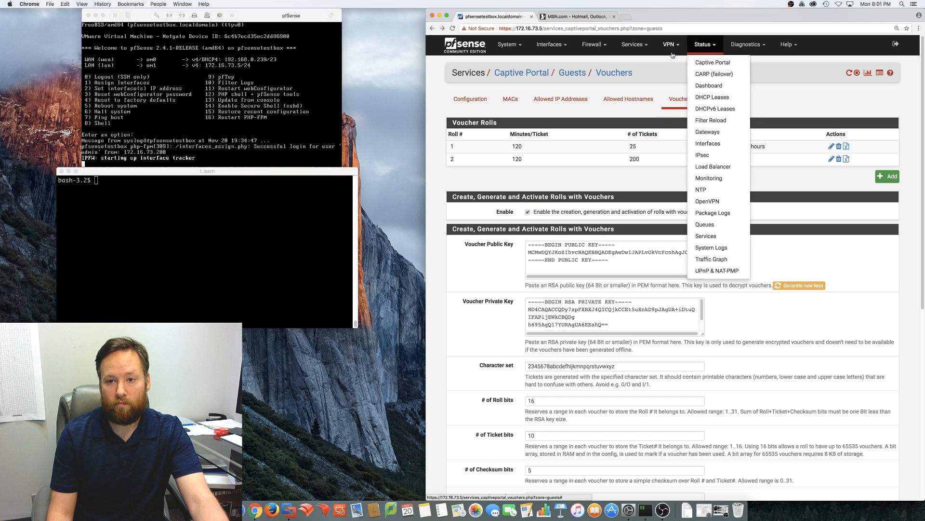
pyautogui.click(635, 44)
pyautogui.click(679, 45)
pyautogui.click(635, 44)
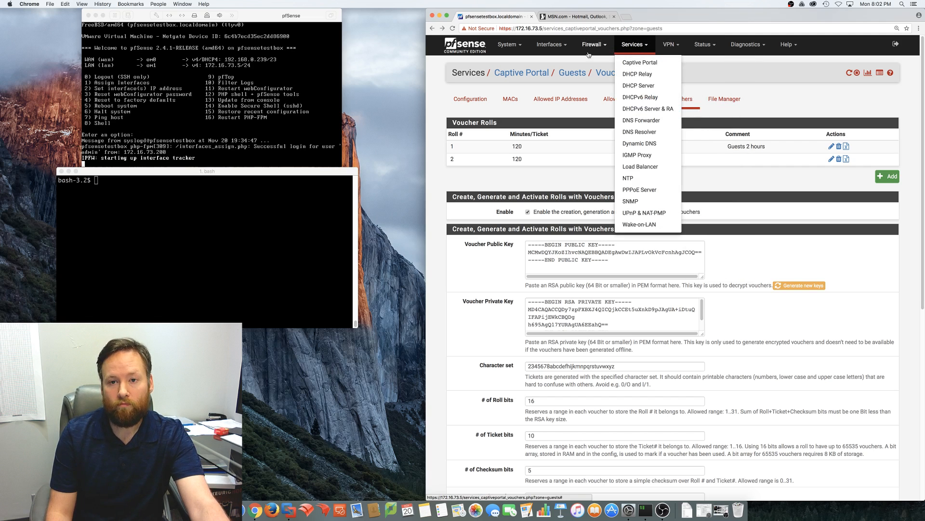
pyautogui.click(526, 185)
pyautogui.click(476, 101)
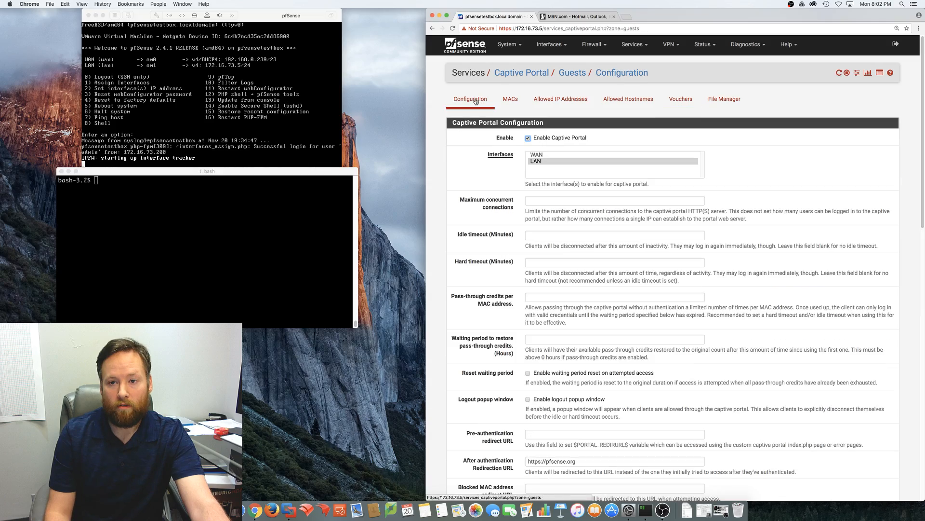
pyautogui.scroll(-20, 467, 232)
pyautogui.scroll(20, 467, 231)
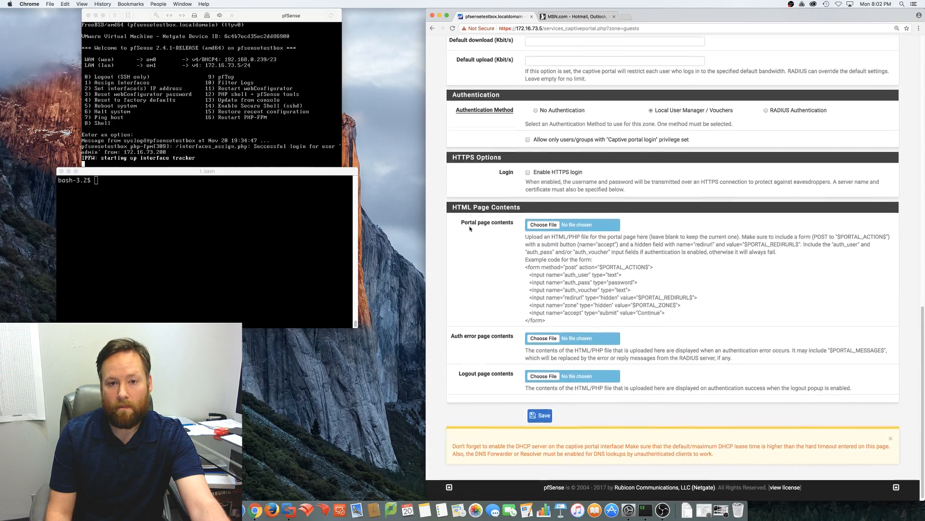
pyautogui.click(682, 101)
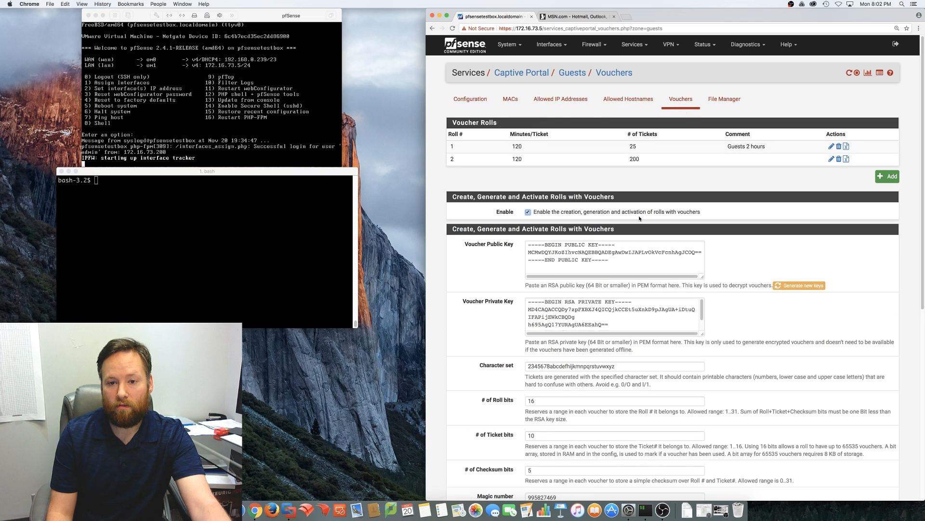
pyautogui.scroll(-3, 470, 270)
pyautogui.scroll(-15, 470, 271)
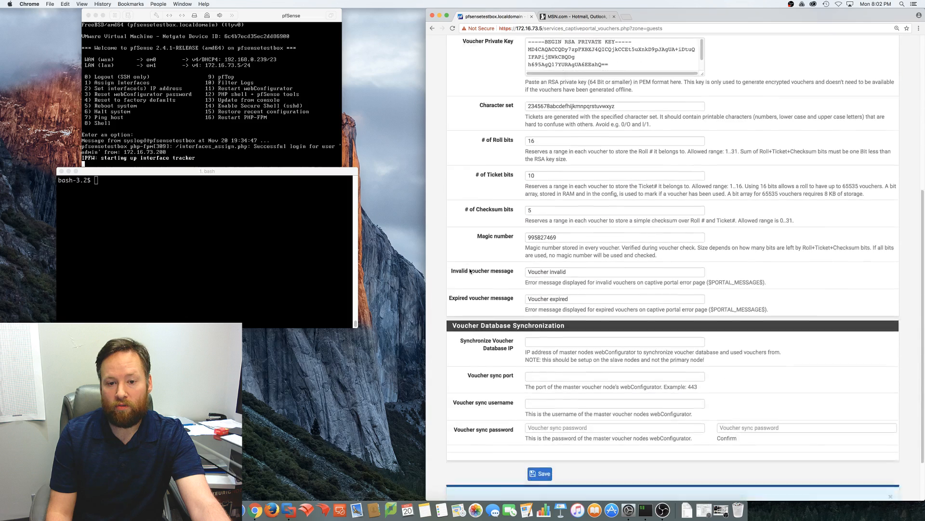
pyautogui.scroll(20, 470, 271)
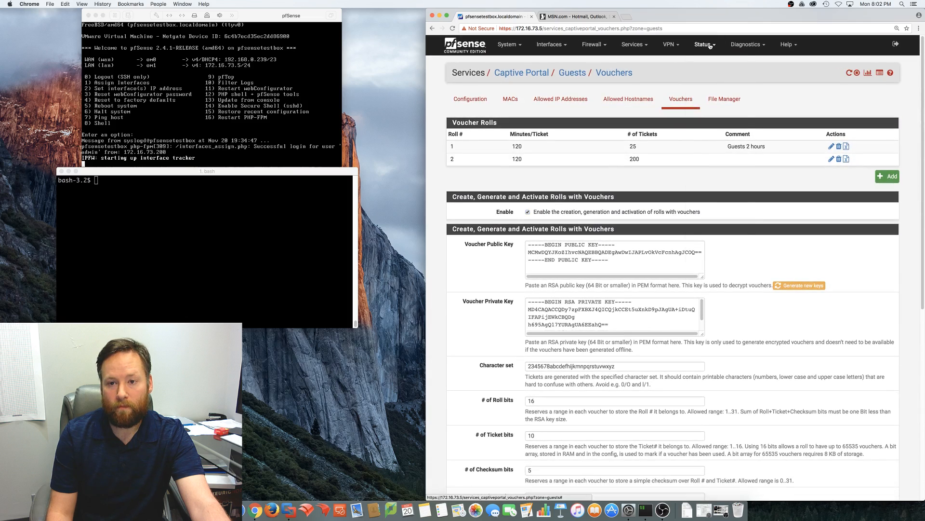
# Step: Open the Test Vouchers page in the captive portal status of the Guests zone
pyautogui.click(703, 44)
pyautogui.click(707, 63)
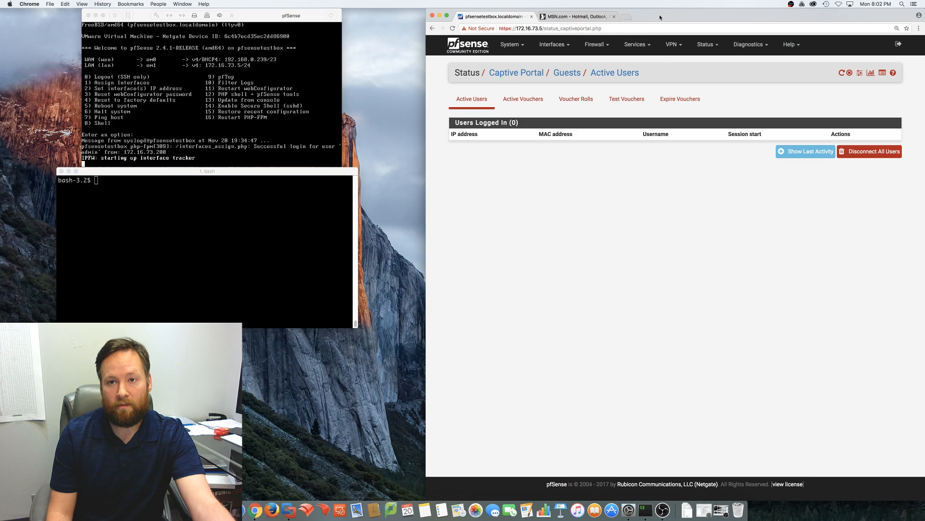
pyautogui.click(621, 104)
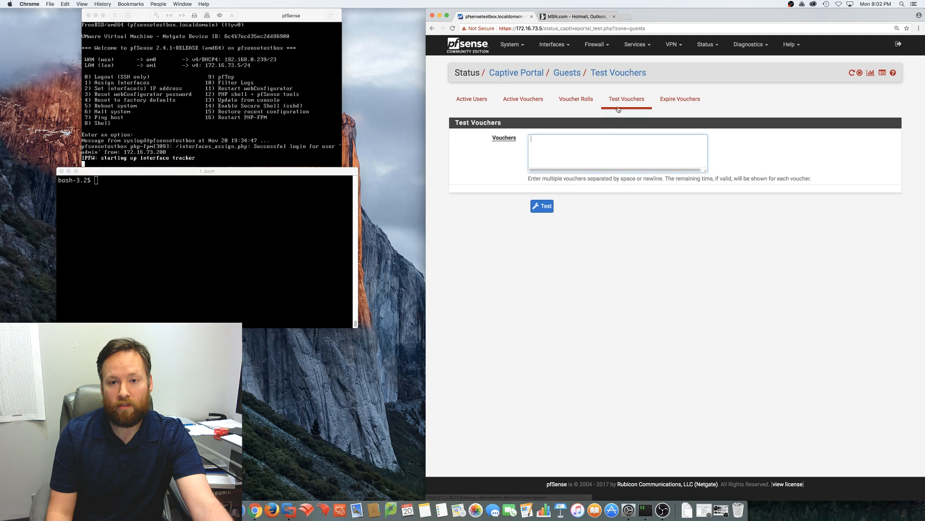
pyautogui.click(546, 142)
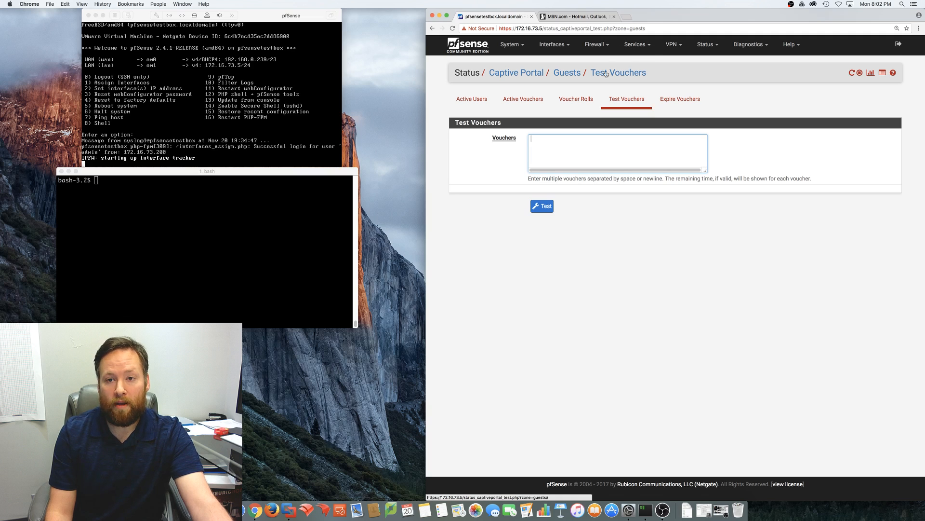
# Step: Open the voucher settings of the Guests captive portal zone and export the vouchers of roll 1 to a spreadsheet
pyautogui.click(628, 45)
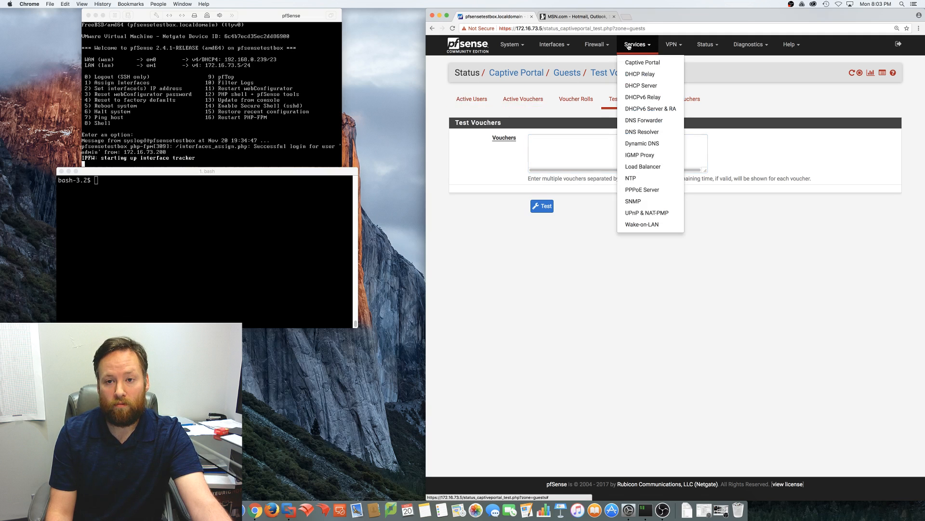
pyautogui.click(596, 44)
pyautogui.click(673, 44)
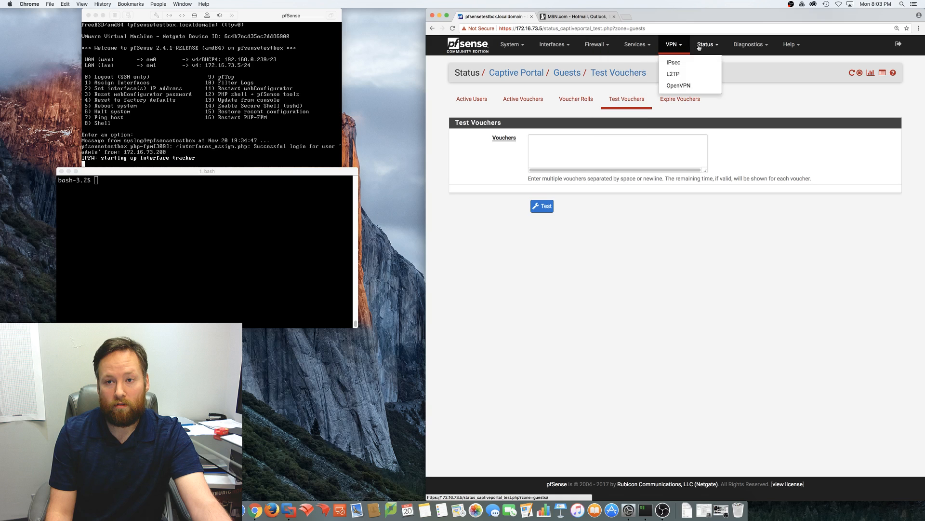
pyautogui.click(635, 45)
pyautogui.click(632, 63)
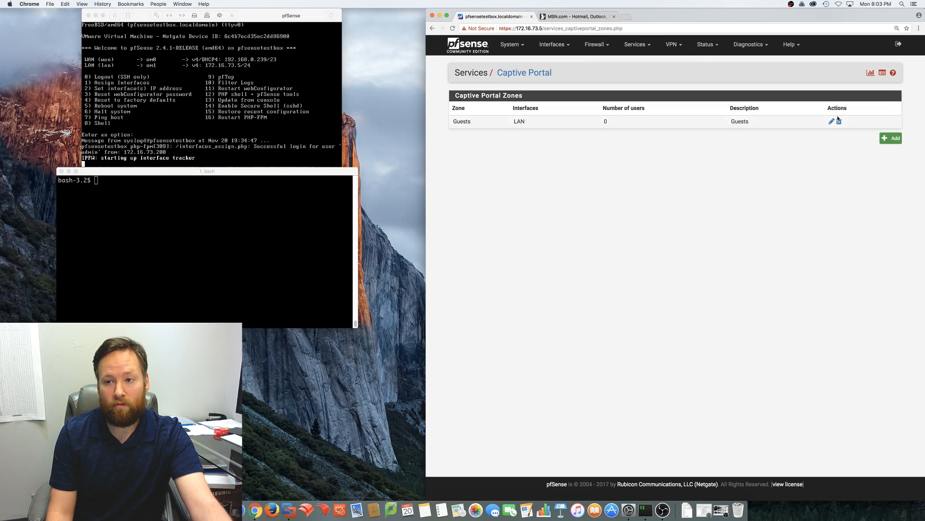
pyautogui.click(832, 121)
pyautogui.click(672, 102)
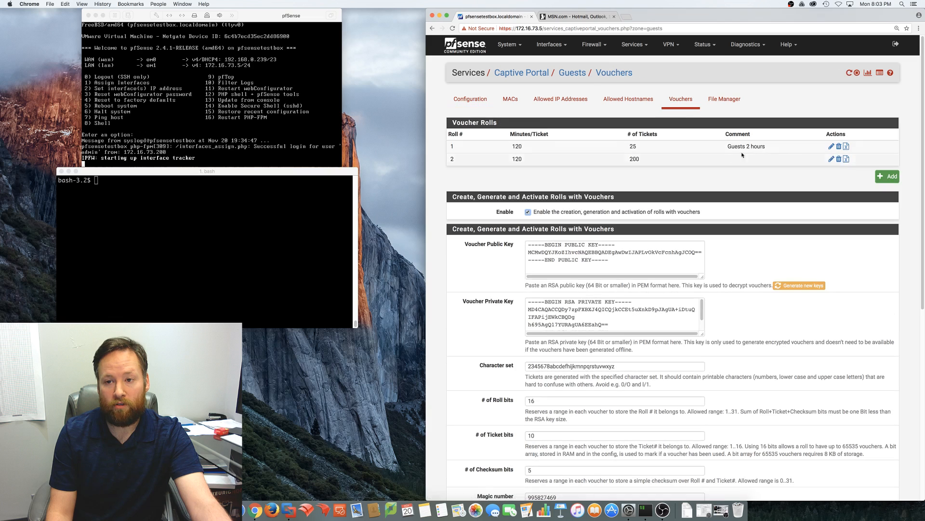
pyautogui.click(847, 146)
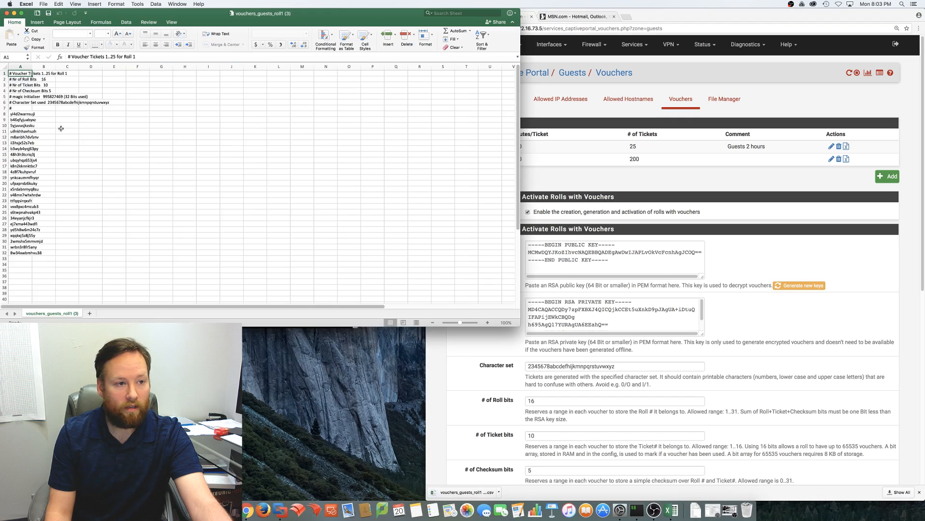
# Step: Copy the first voucher code of roll 1 from cell A8 of the exported spreadsheet
pyautogui.doubleClick(29, 115)
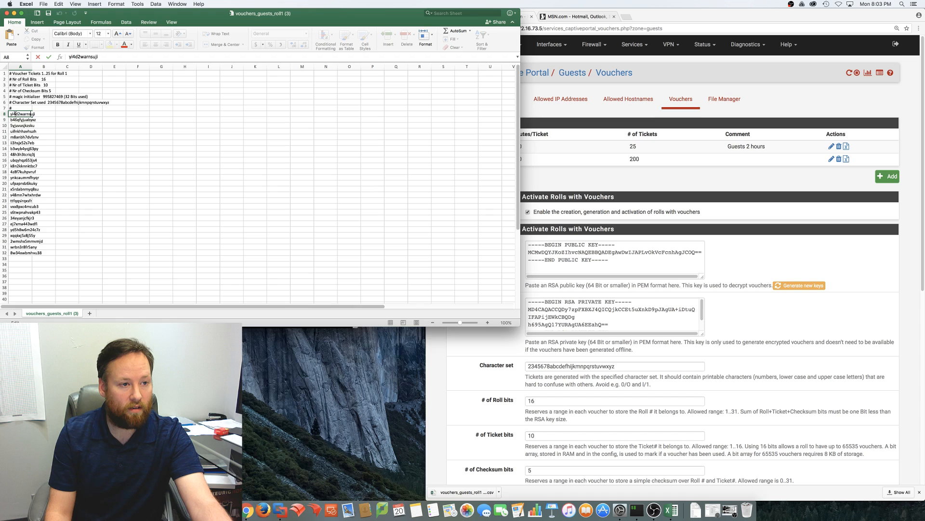
pyautogui.doubleClick(12, 114)
pyautogui.rightClick(16, 115)
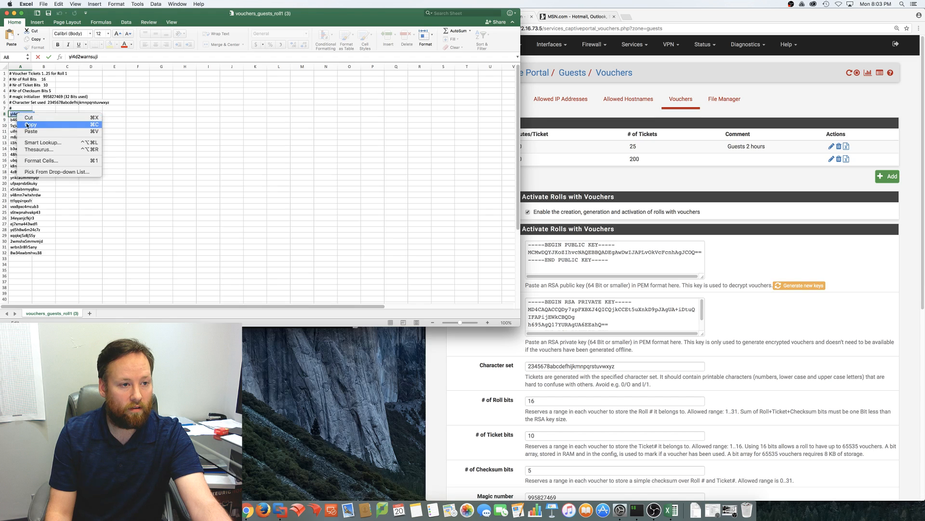
pyautogui.click(27, 124)
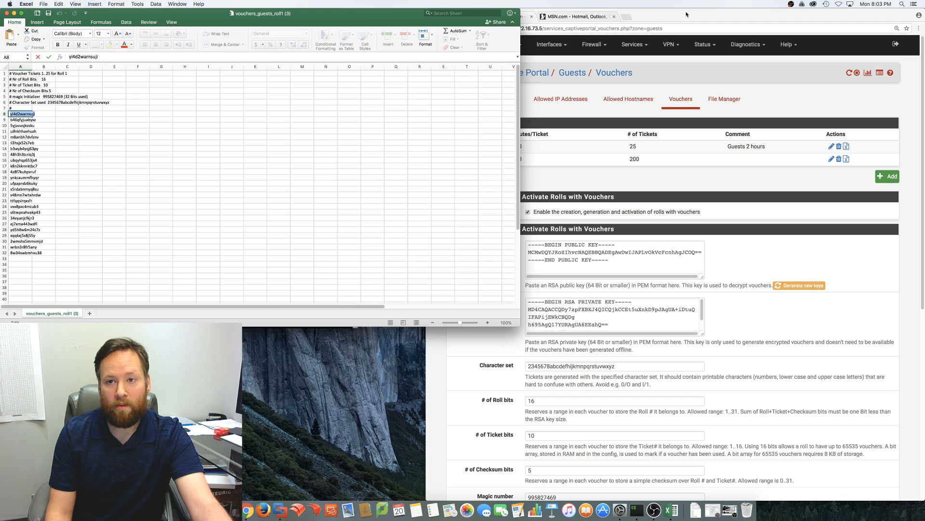
# Step: Switch back to pfSense in Chrome and test the copied voucher code on the Guests zone's Test Vouchers status page
pyautogui.click(686, 16)
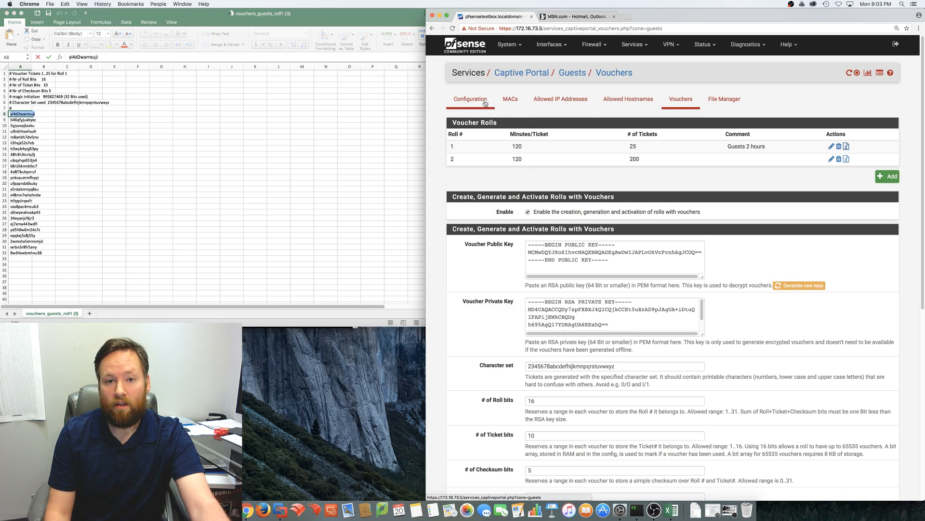
pyautogui.click(703, 45)
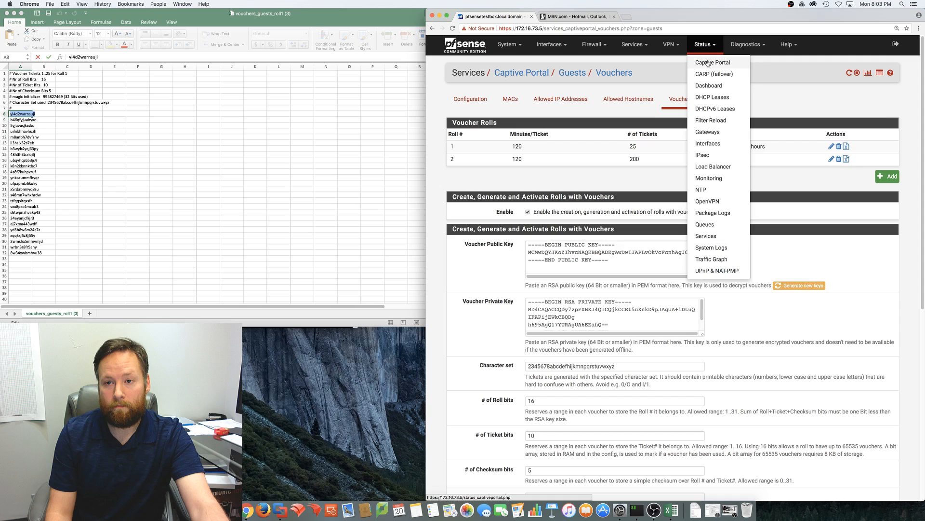
pyautogui.click(707, 63)
pyautogui.click(624, 99)
pyautogui.rightClick(576, 141)
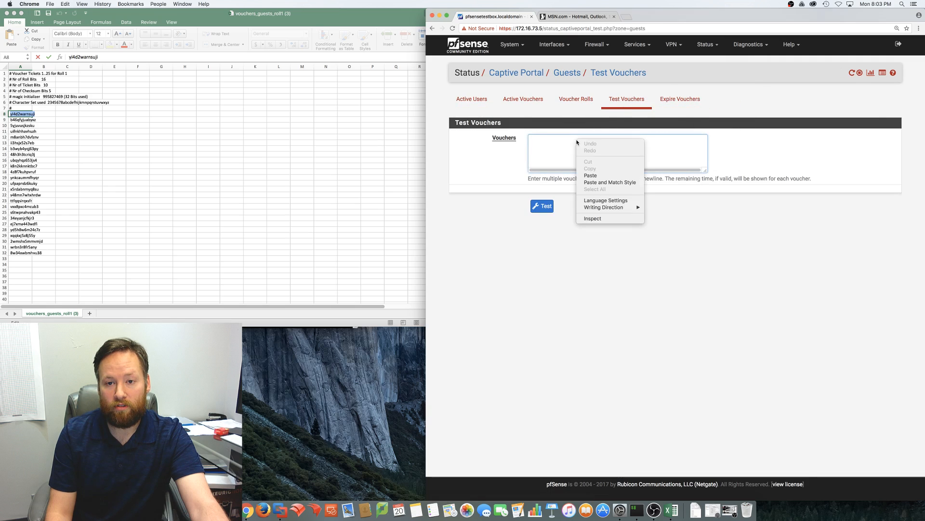
pyautogui.click(590, 175)
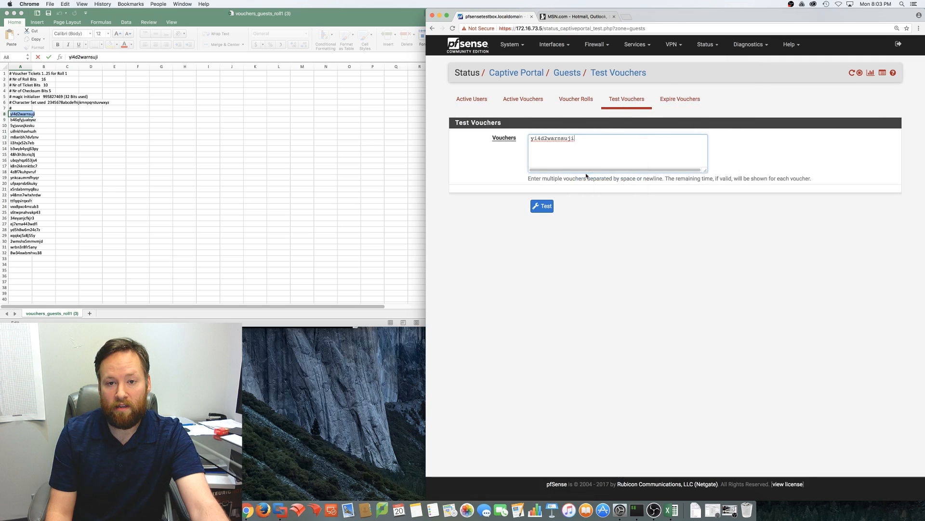
pyautogui.click(542, 205)
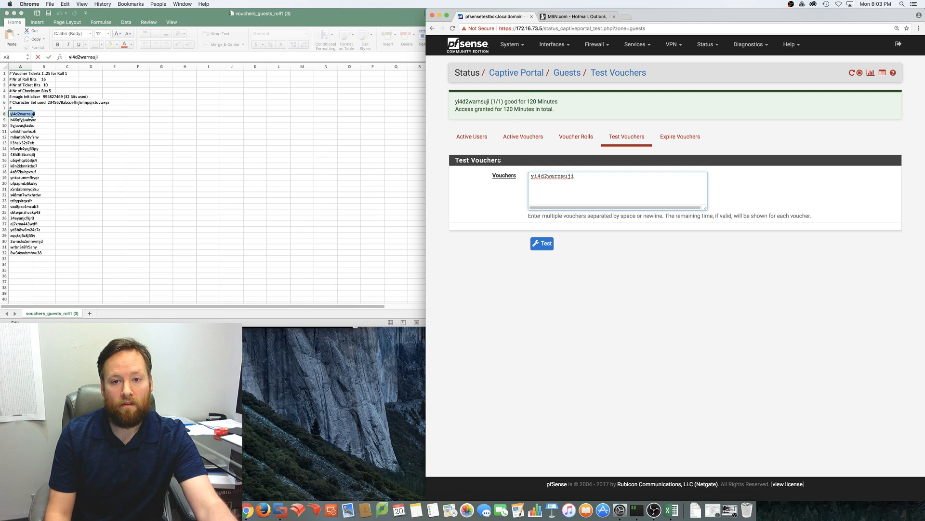
# Step: Review the Guests zone's active vouchers, voucher expiry page, voucher roll usage and active users in the captive portal status
pyautogui.click(524, 138)
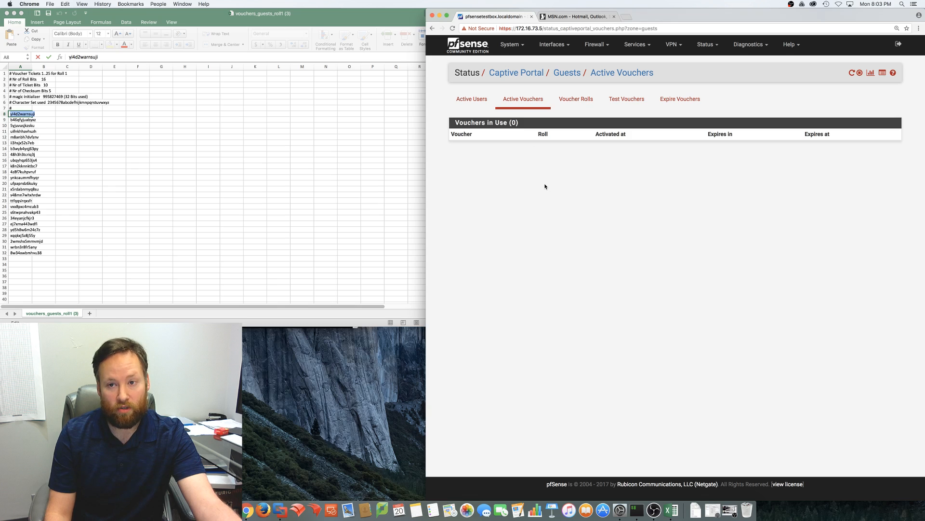
pyautogui.click(676, 99)
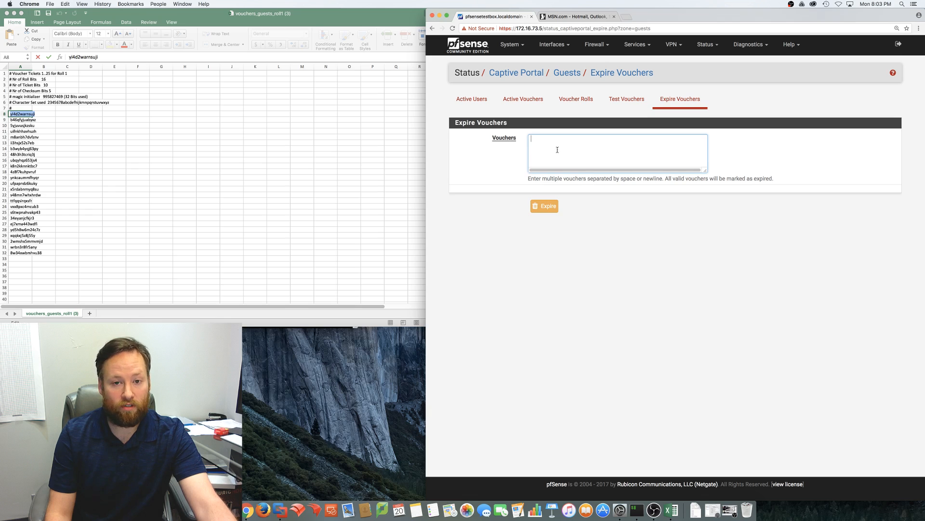
pyautogui.click(214, 14)
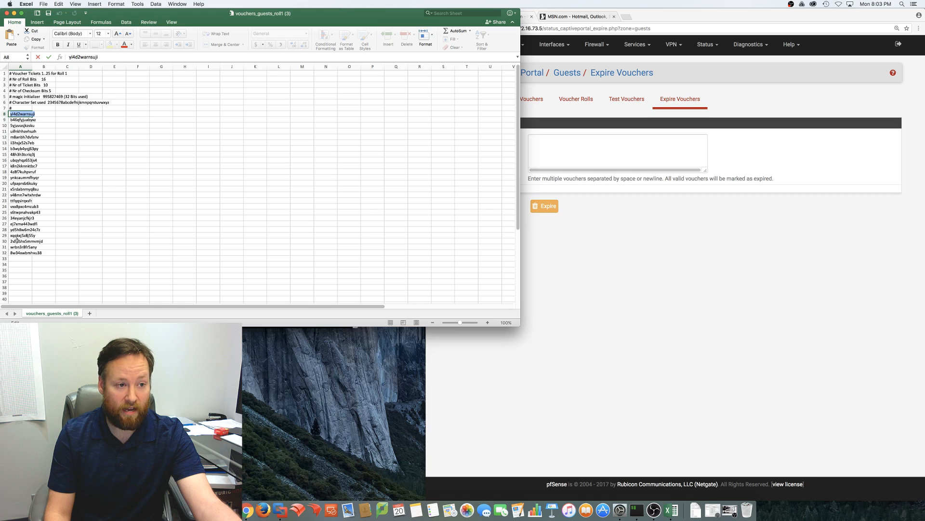
pyautogui.click(546, 147)
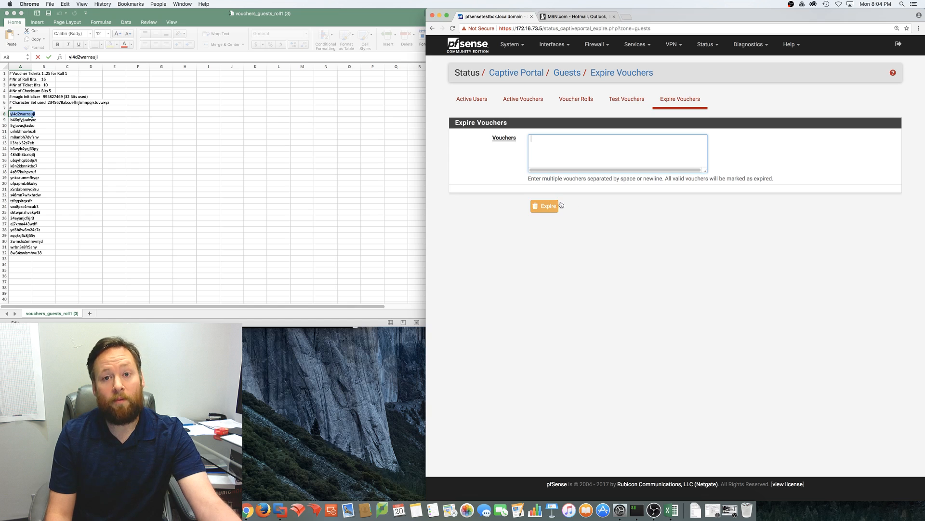
pyautogui.click(558, 247)
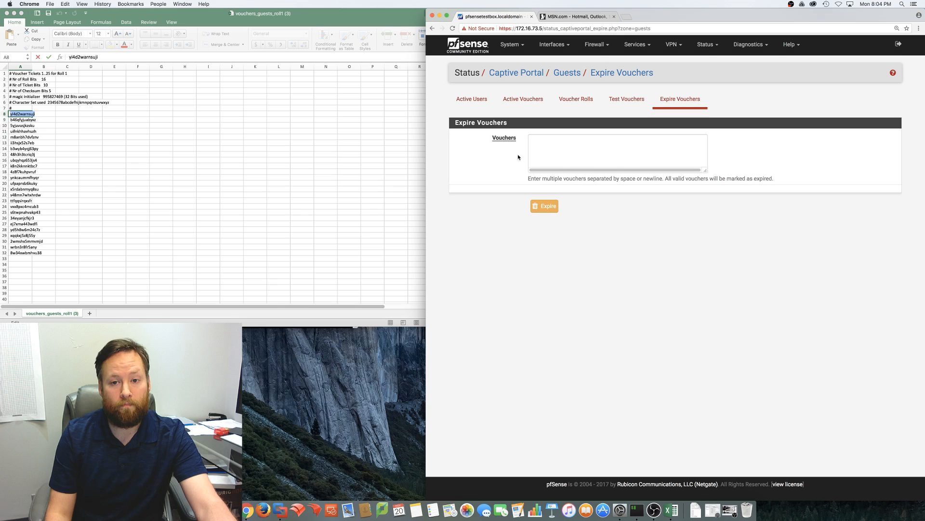
pyautogui.click(573, 103)
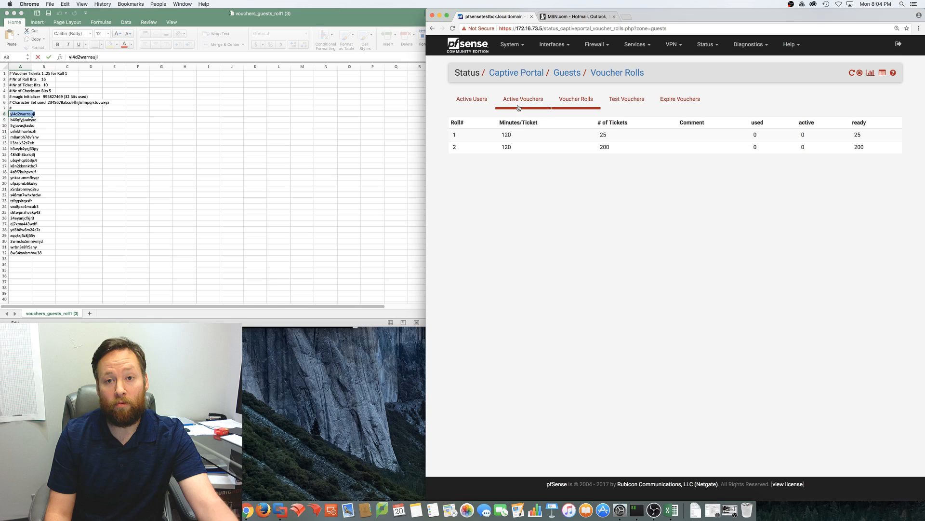
pyautogui.click(470, 101)
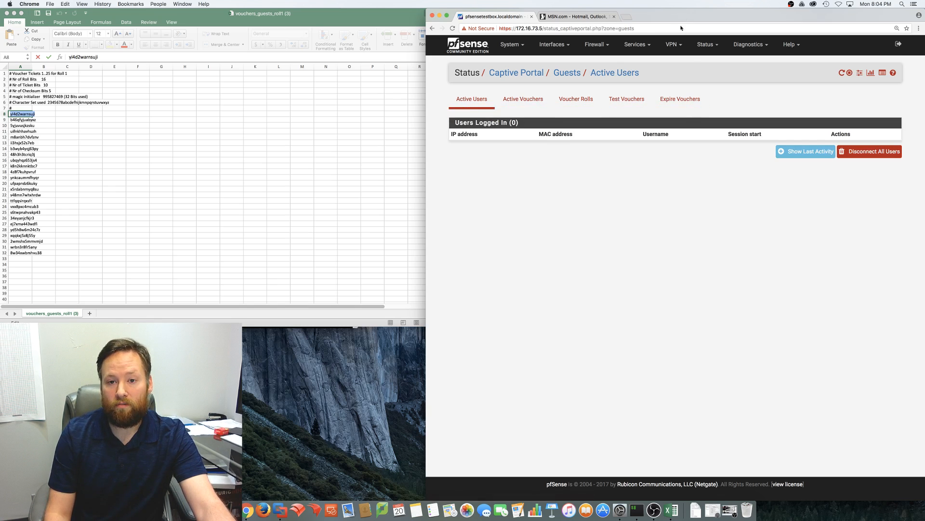
# Step: Review the Guests zone's captive portal configuration, including authentication and HTML page options, and its voucher settings
pyautogui.click(636, 48)
pyautogui.click(643, 62)
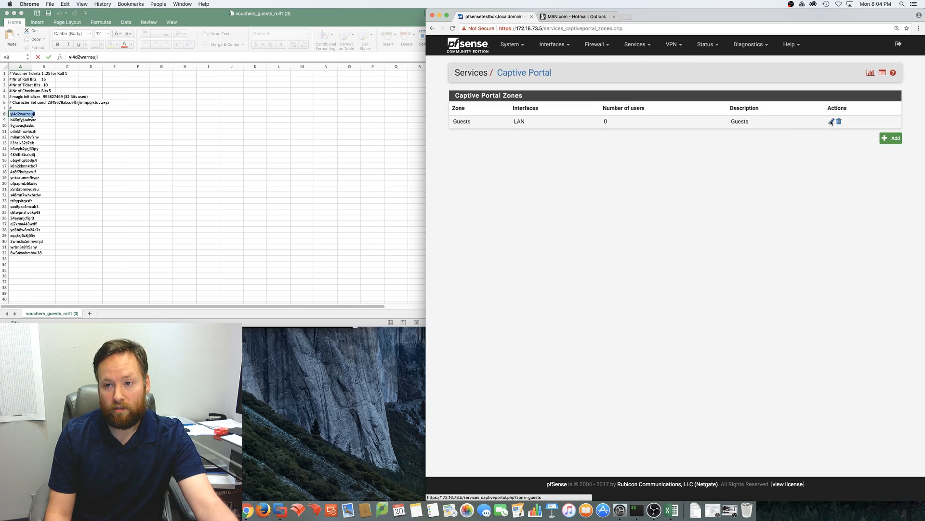
pyautogui.click(831, 121)
pyautogui.scroll(-15, 591, 379)
pyautogui.scroll(-5, 591, 379)
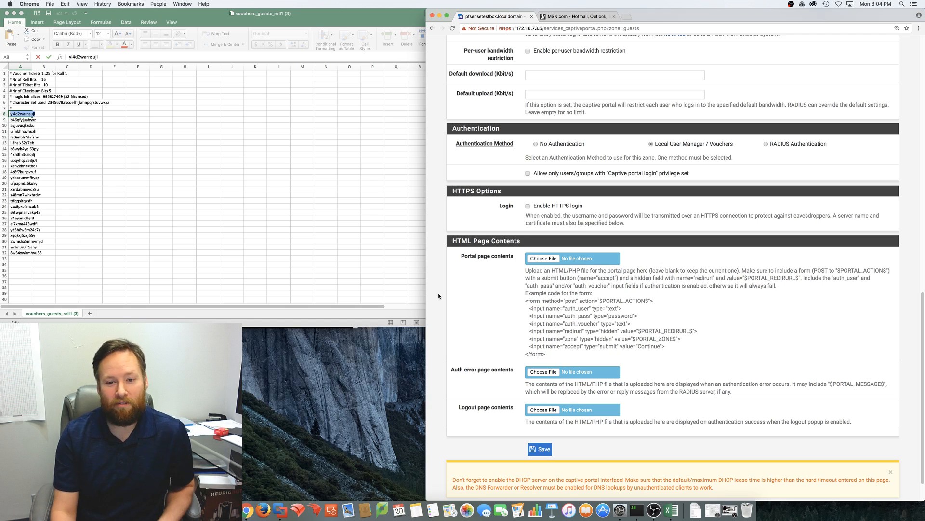
pyautogui.scroll(15, 436, 319)
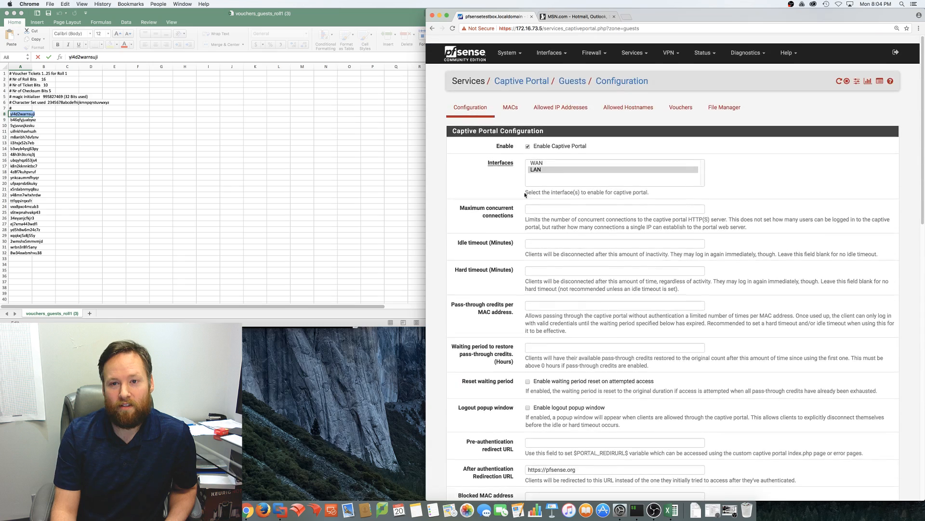
pyautogui.click(681, 99)
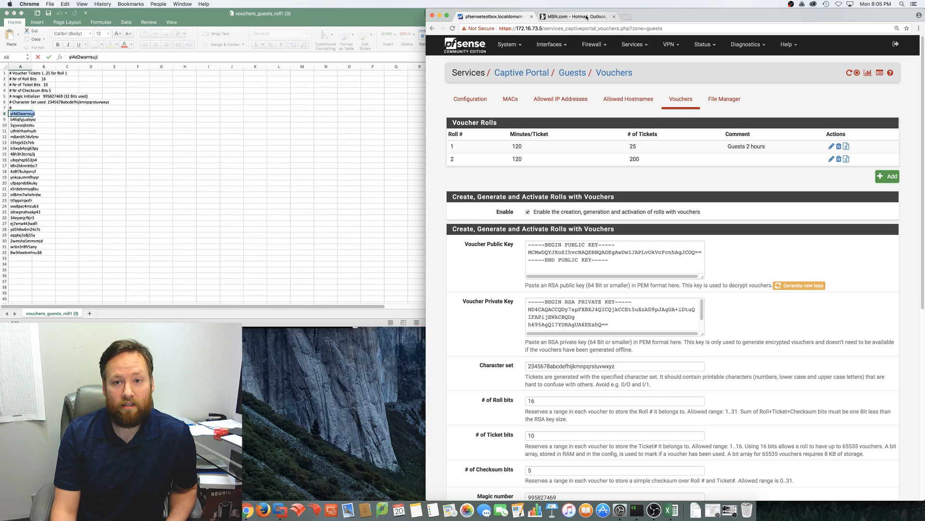
# Step: Switch to Firefox and browse to msn.com/ to bring up the captive portal login page
pyautogui.click(264, 509)
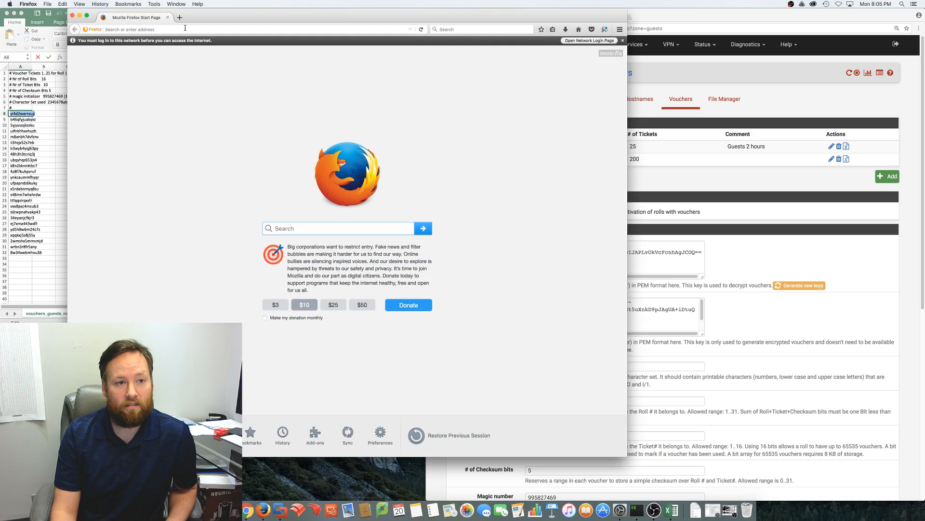
pyautogui.click(185, 28)
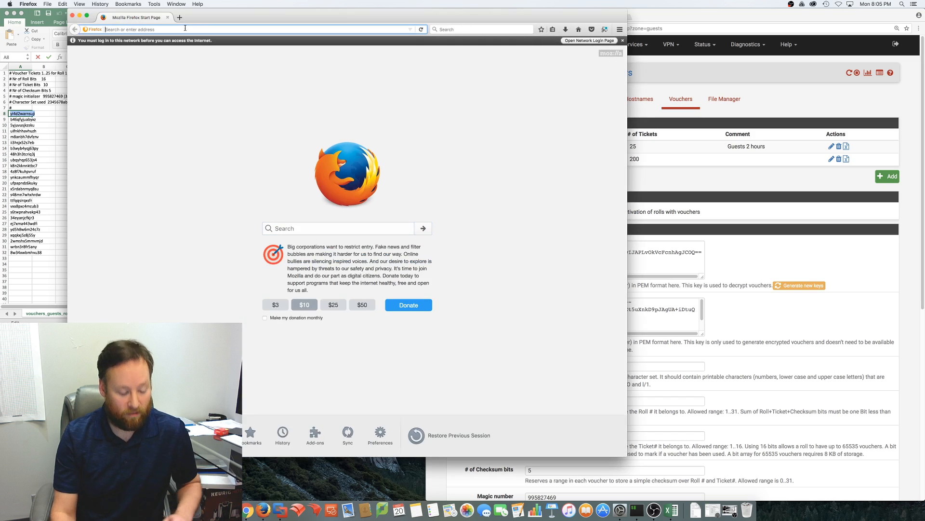
pyautogui.write('msn.com/')
pyautogui.press('Return')
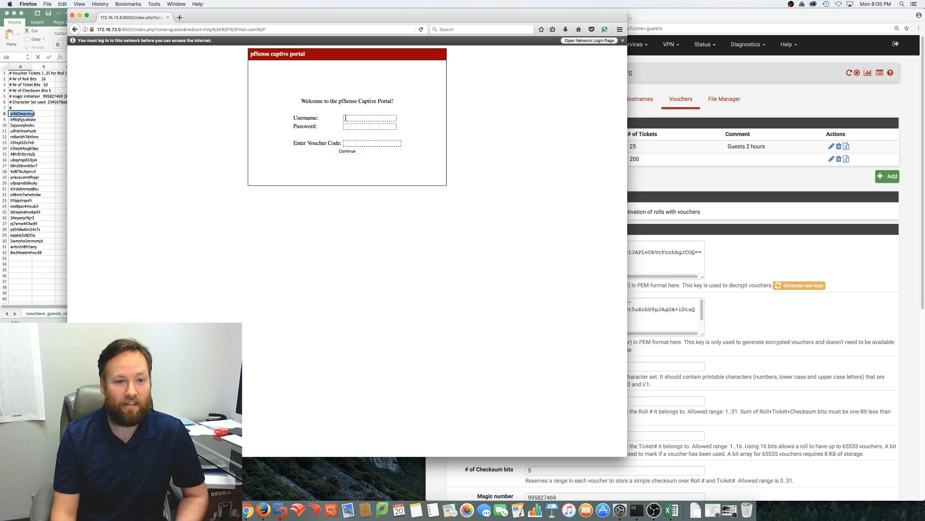
# Step: Paste the copied voucher code into the captive portal's voucher field and continue to log in
pyautogui.click(346, 118)
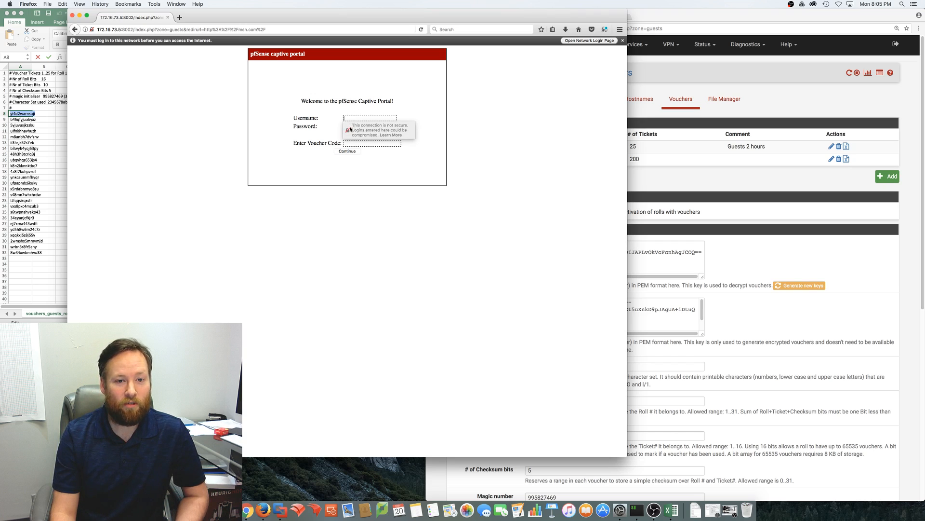
pyautogui.click(322, 133)
pyautogui.click(354, 145)
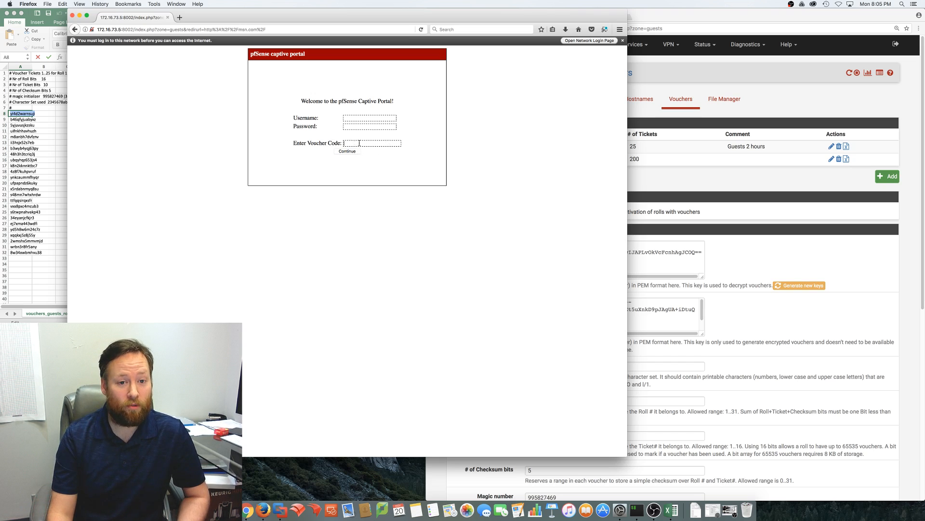
pyautogui.rightClick(359, 142)
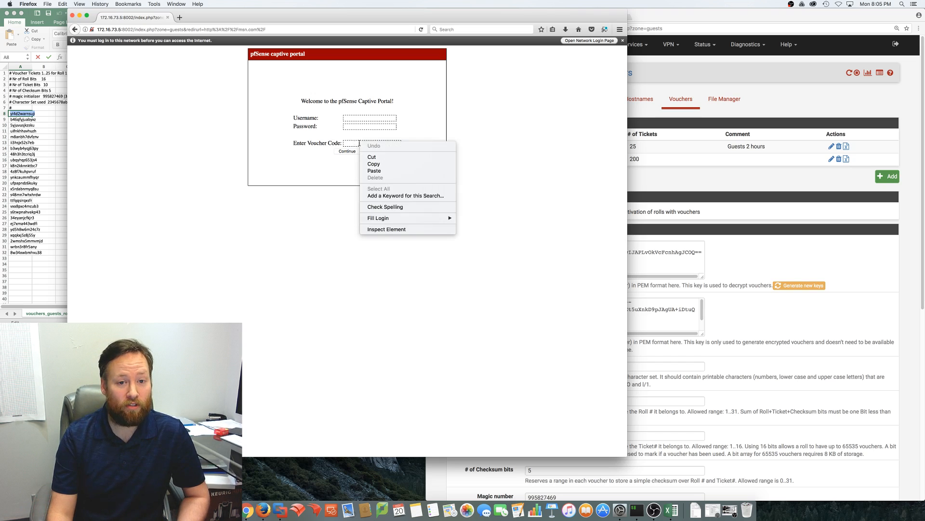
pyautogui.click(374, 171)
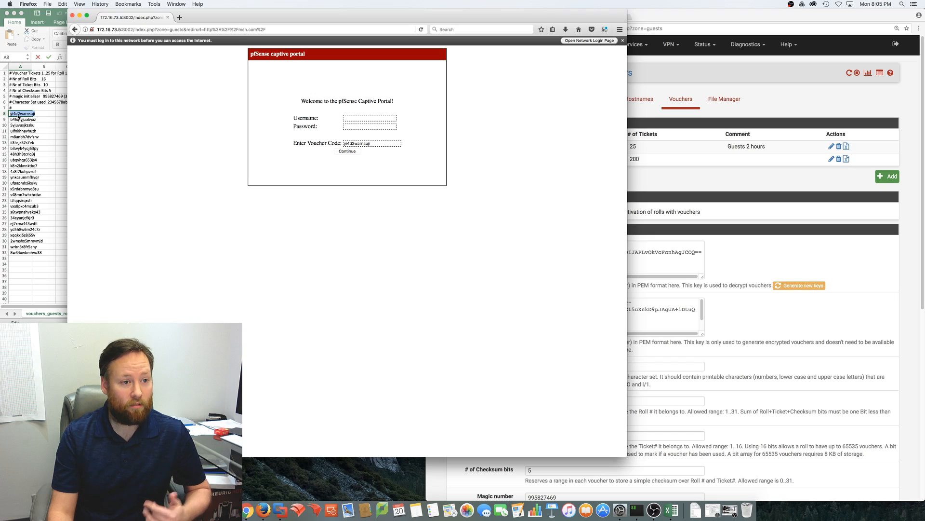
pyautogui.click(347, 151)
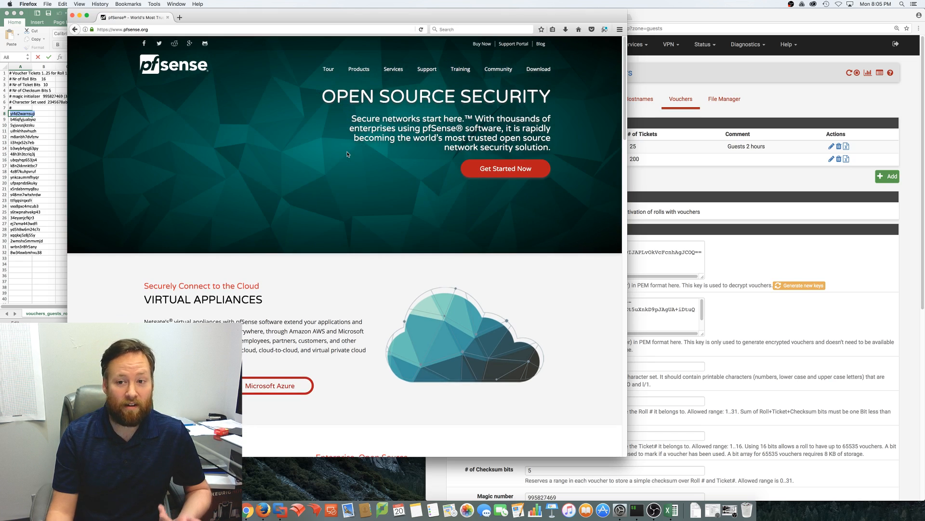
# Step: Check the after-authentication redirection URL in the Guests zone's configuration in Chrome, and return to the redirected page in Firefox
pyautogui.click(868, 20)
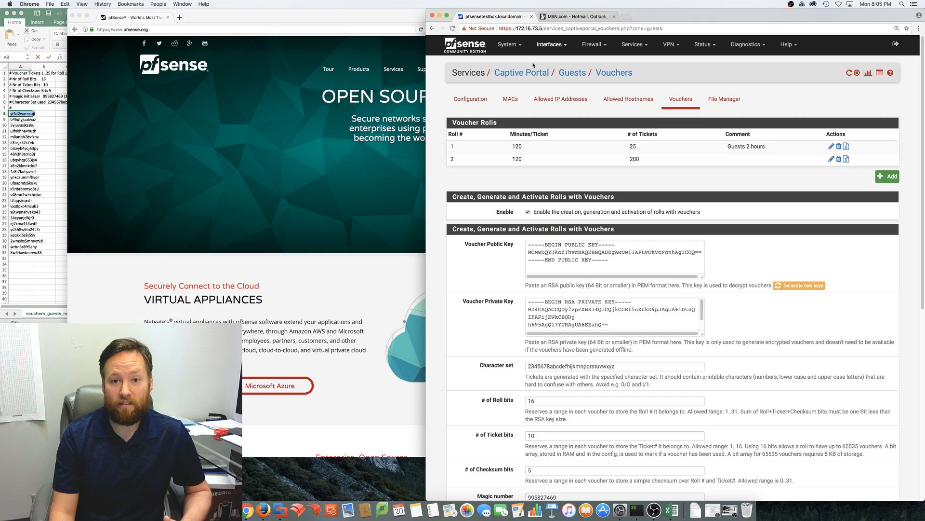
pyautogui.click(475, 100)
pyautogui.scroll(-15, 538, 322)
pyautogui.scroll(5, 537, 323)
pyautogui.click(585, 198)
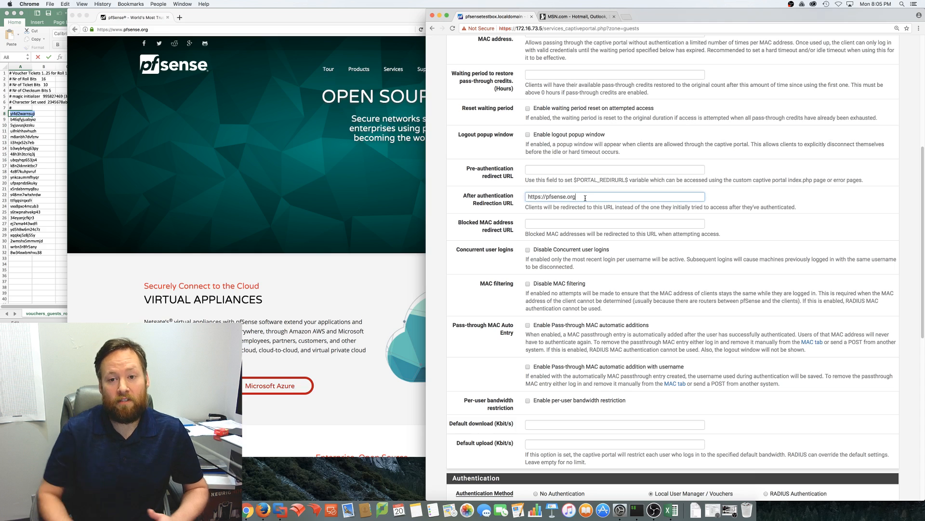
pyautogui.click(231, 18)
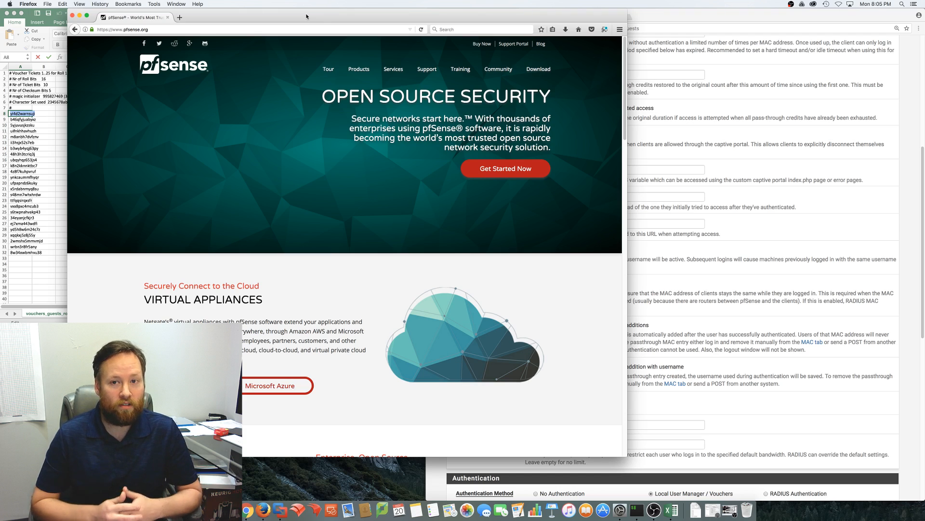
# Step: Switch to Chrome and review the Guests zone's redirect, MAC filtering, bandwidth, authentication, HTTPS and HTML page options
pyautogui.click(696, 14)
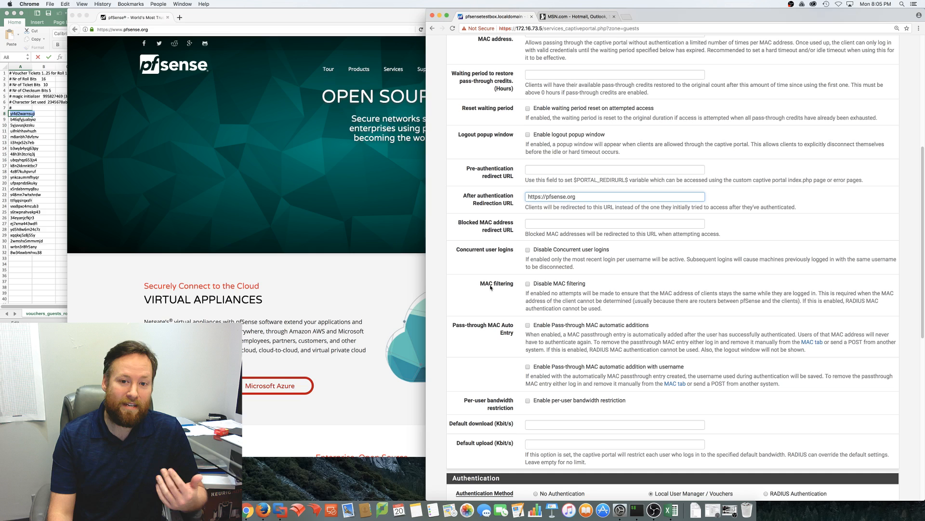
pyautogui.scroll(1, 467, 269)
pyautogui.scroll(1, 440, 258)
pyautogui.click(442, 265)
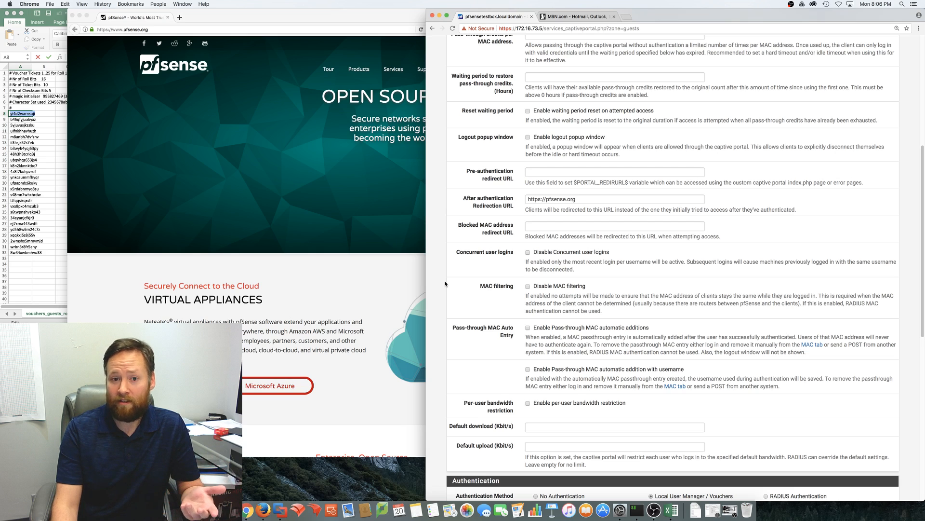
pyautogui.scroll(-3, 436, 284)
pyautogui.scroll(-6, 436, 285)
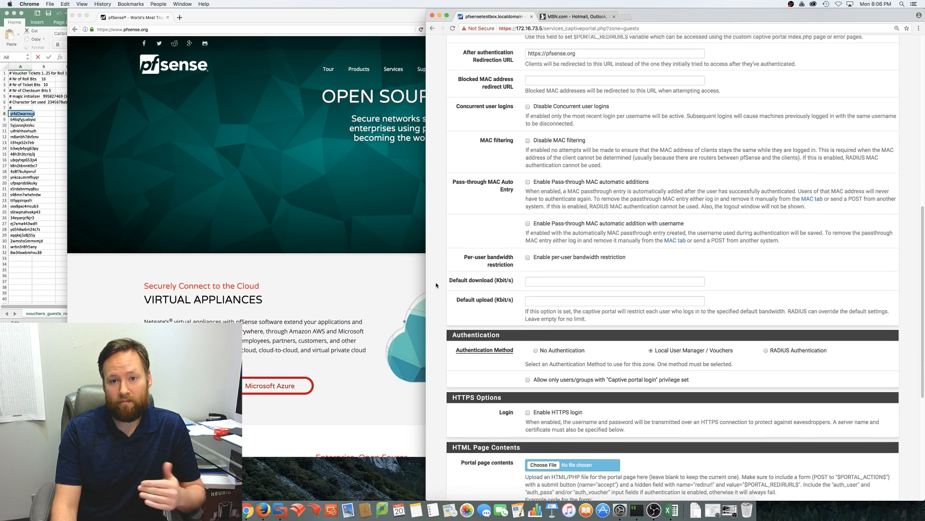
pyautogui.scroll(-2, 436, 285)
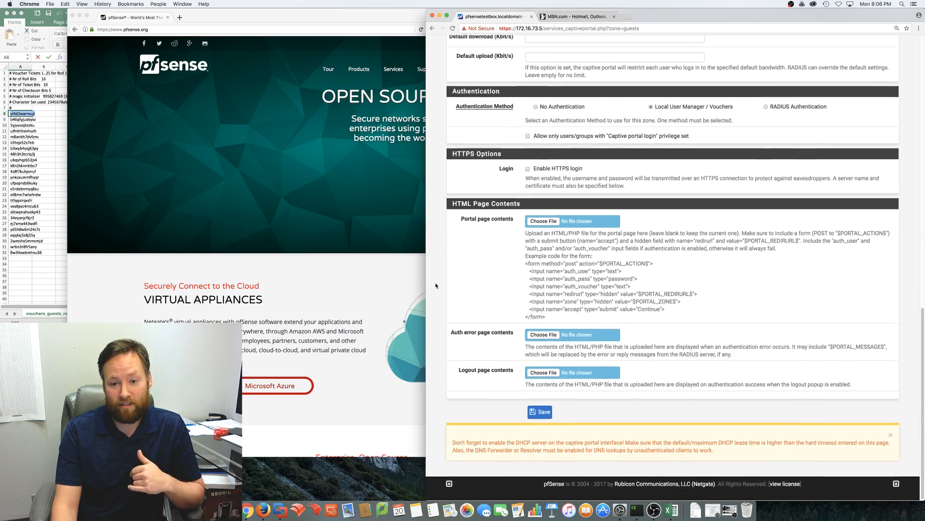
pyautogui.scroll(20, 463, 231)
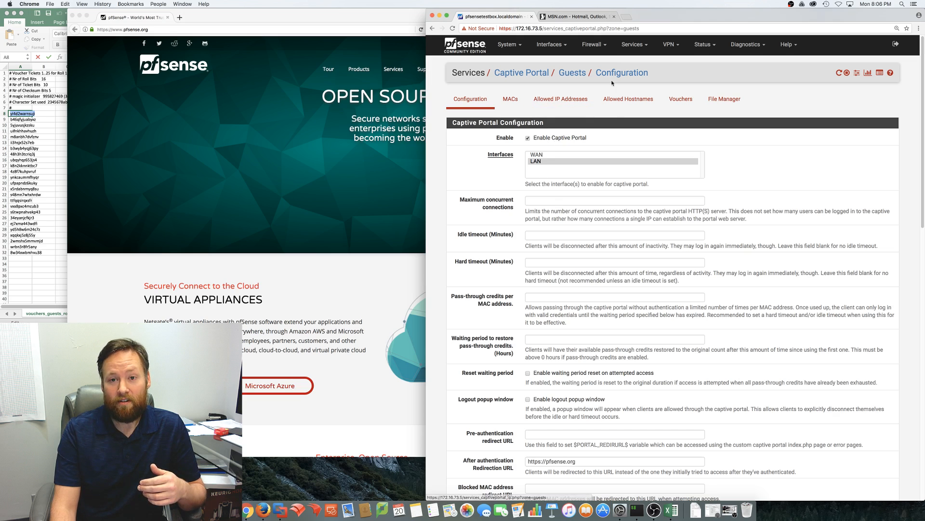
# Step: Open the captive portal status and examine the session details of the logged-in user under Active Users
pyautogui.click(703, 44)
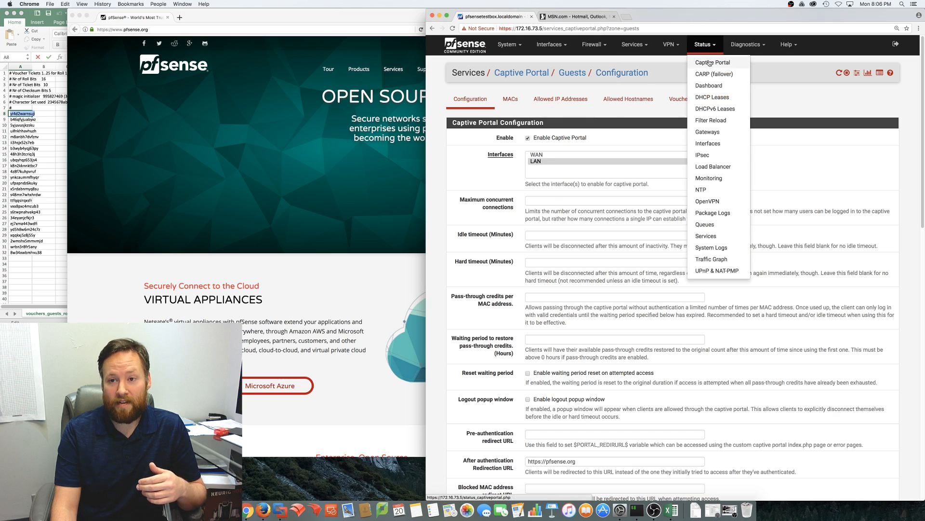
pyautogui.click(709, 63)
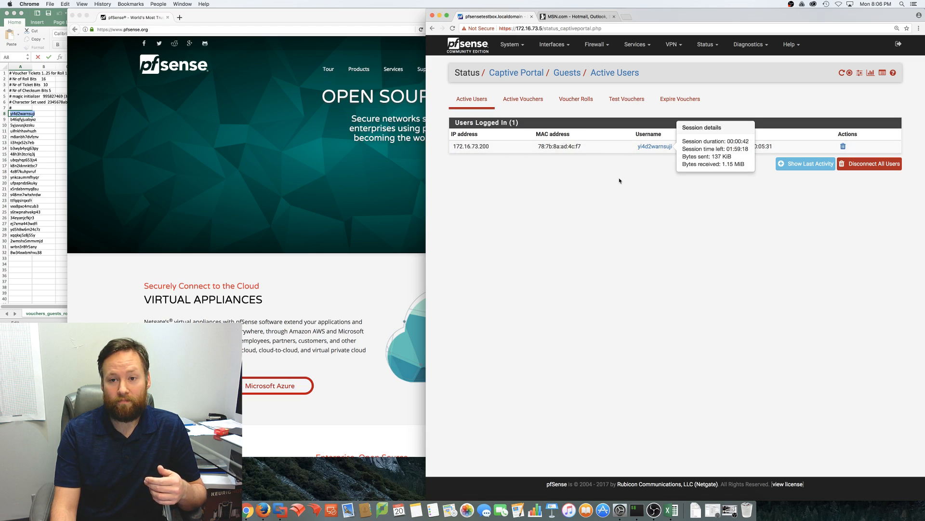
pyautogui.moveTo(655, 147)
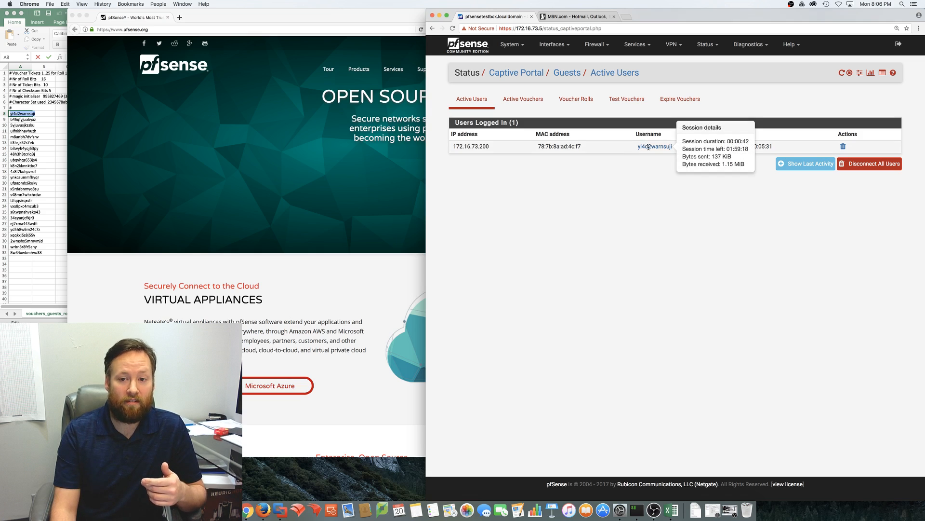
# Step: Test the copied voucher code on the Guests zone's Test Vouchers page
pyautogui.click(627, 100)
pyautogui.rightClick(558, 138)
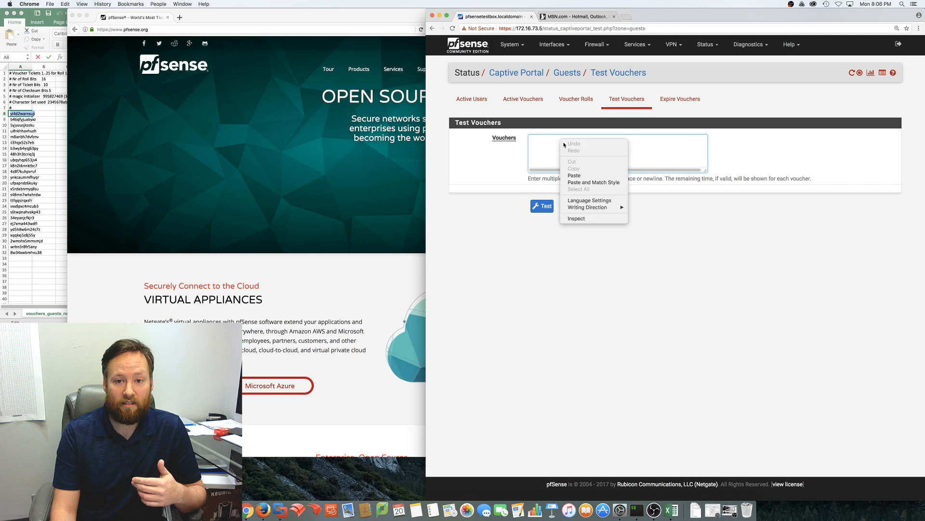
pyautogui.click(576, 174)
pyautogui.click(542, 206)
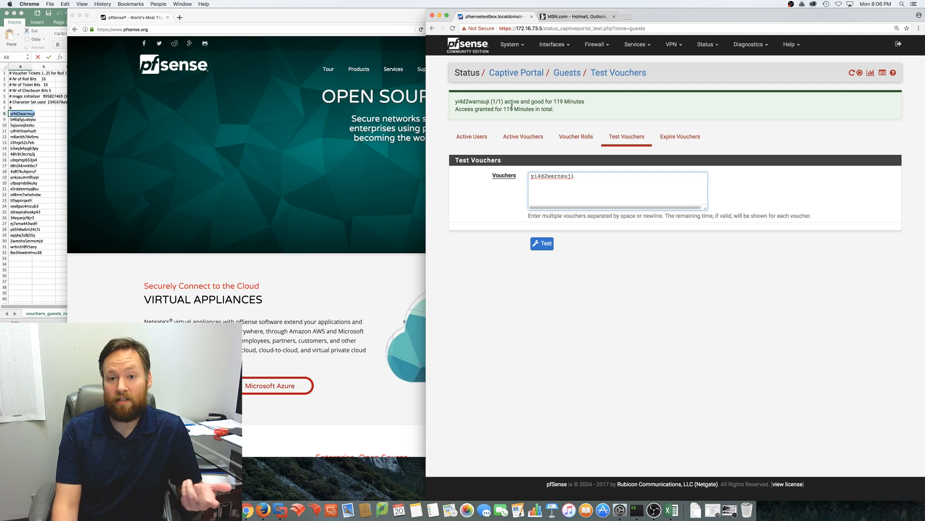
# Step: Check the Guests zone's voucher rolls and the roll, activation and expiry details of its active vouchers
pyautogui.click(576, 137)
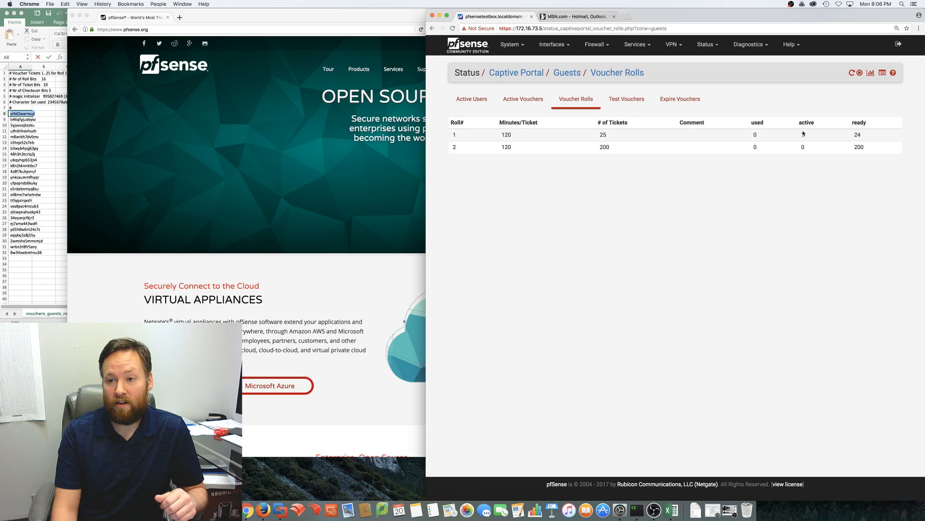
pyautogui.click(523, 100)
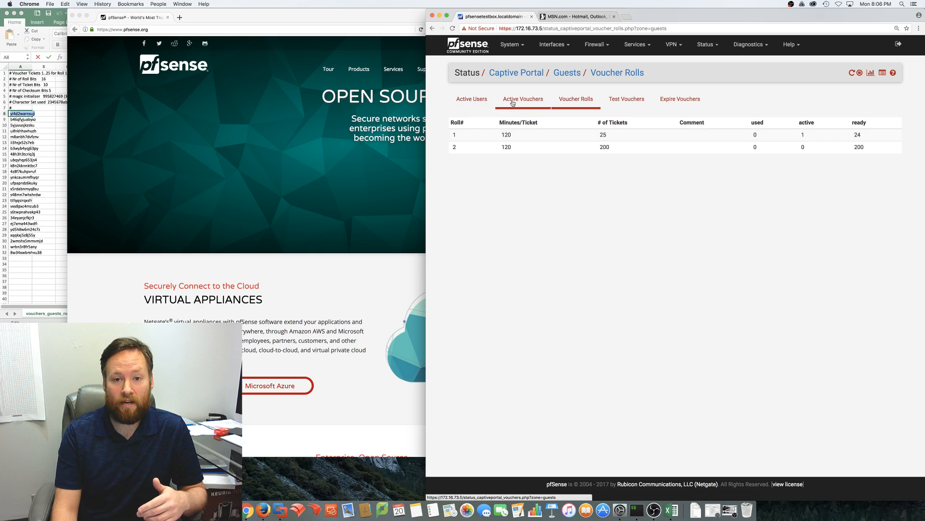
pyautogui.doubleClick(456, 146)
pyautogui.click(534, 146)
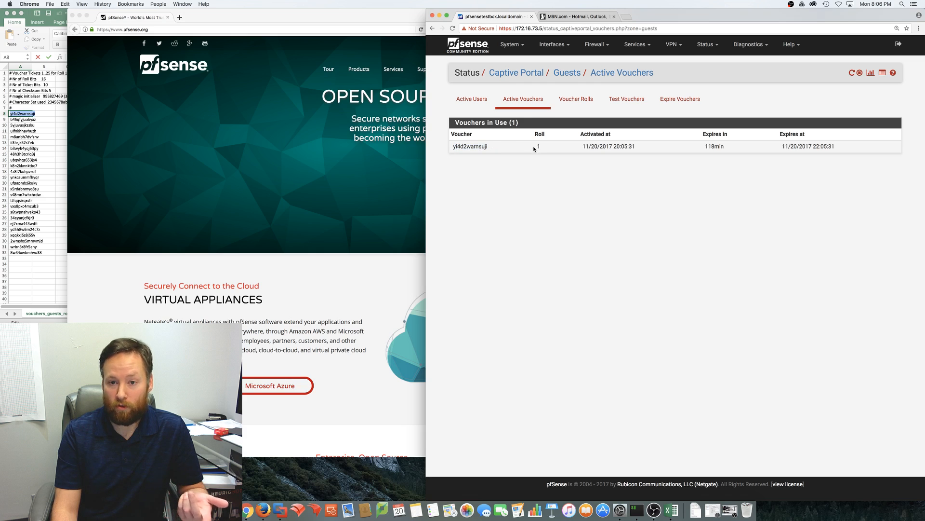
pyautogui.moveTo(585, 146); pyautogui.dragTo(636, 146)
pyautogui.click(715, 146)
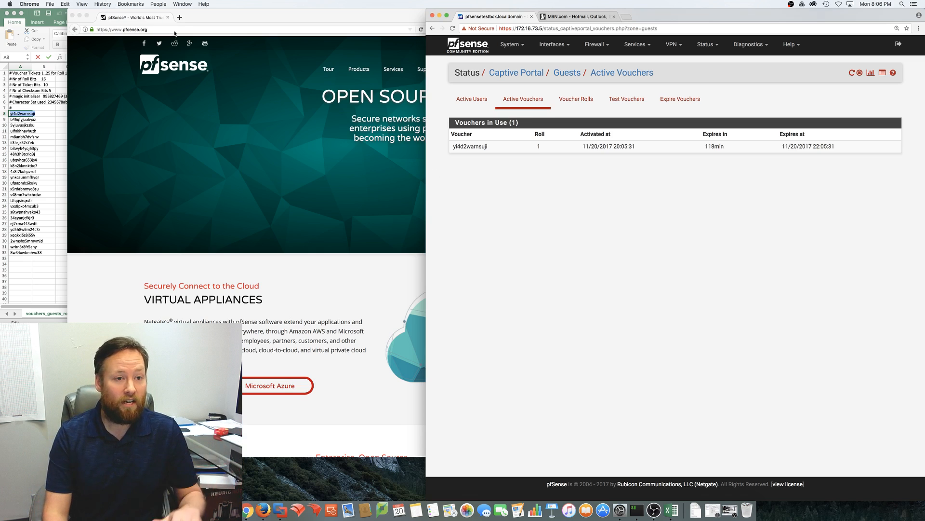
# Step: Switch to Firefox and browse the Products and Support pages of pfsense.org to verify web access
pyautogui.click(284, 16)
pyautogui.click(360, 72)
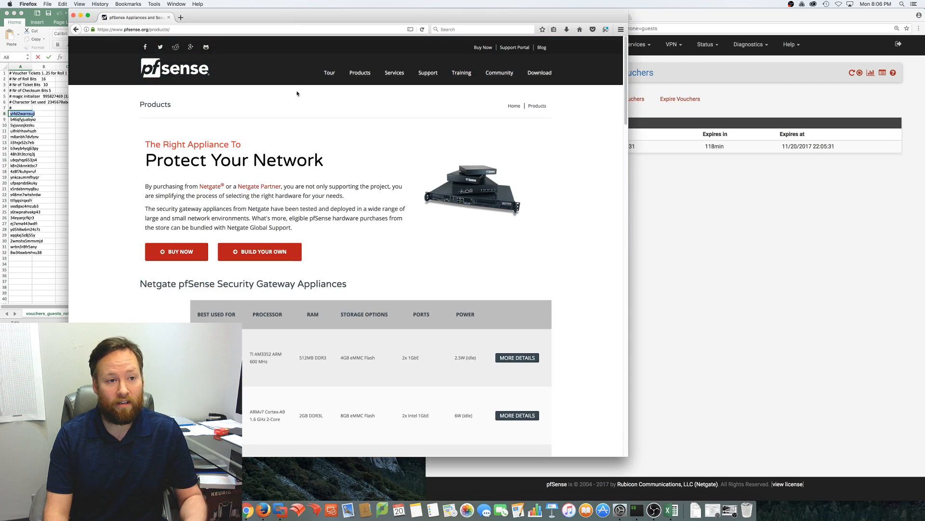
pyautogui.scroll(-5, 353, 266)
pyautogui.scroll(5, 293, 292)
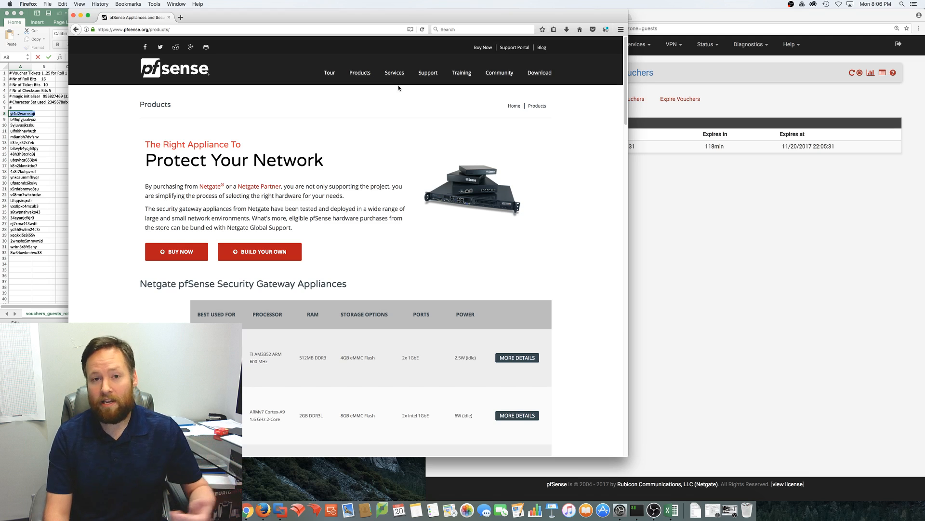
pyautogui.click(428, 73)
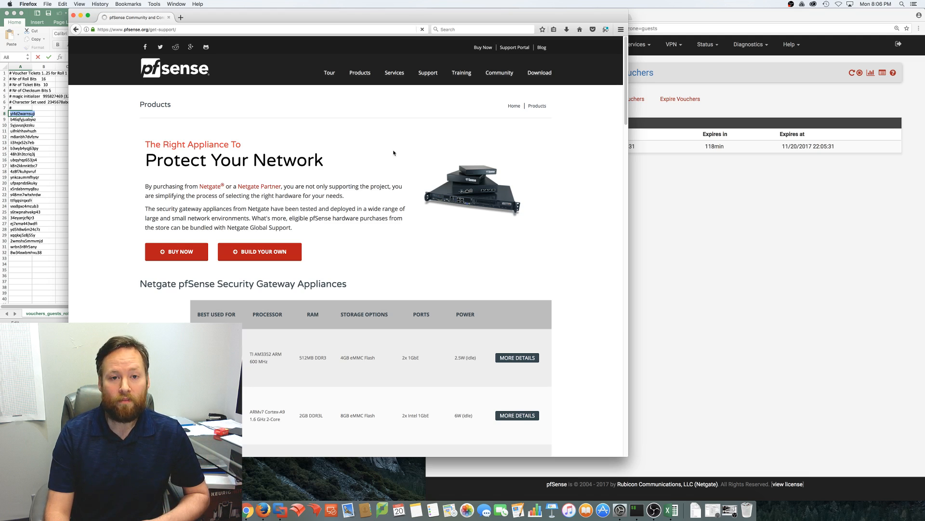
# Step: Return to Chrome, check the active captive portal users, and open the Guests zone's voucher settings
pyautogui.click(700, 213)
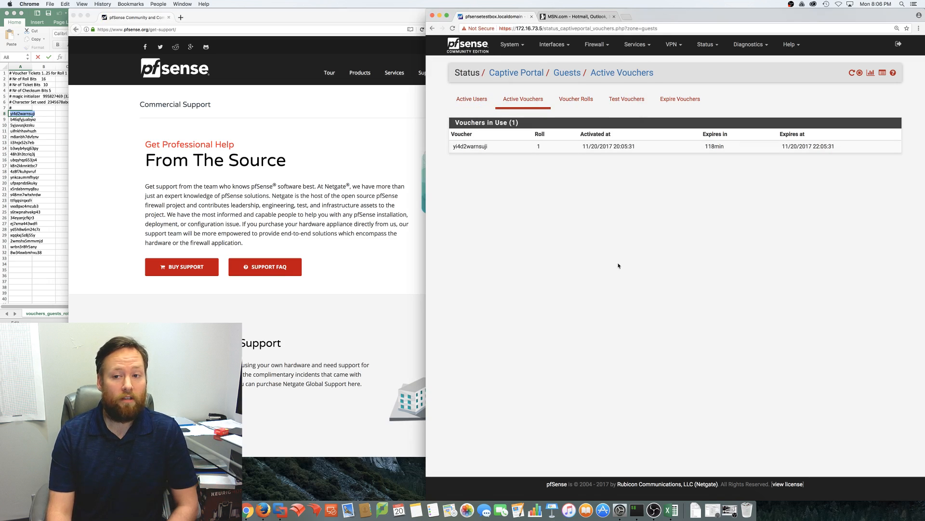
pyautogui.click(471, 101)
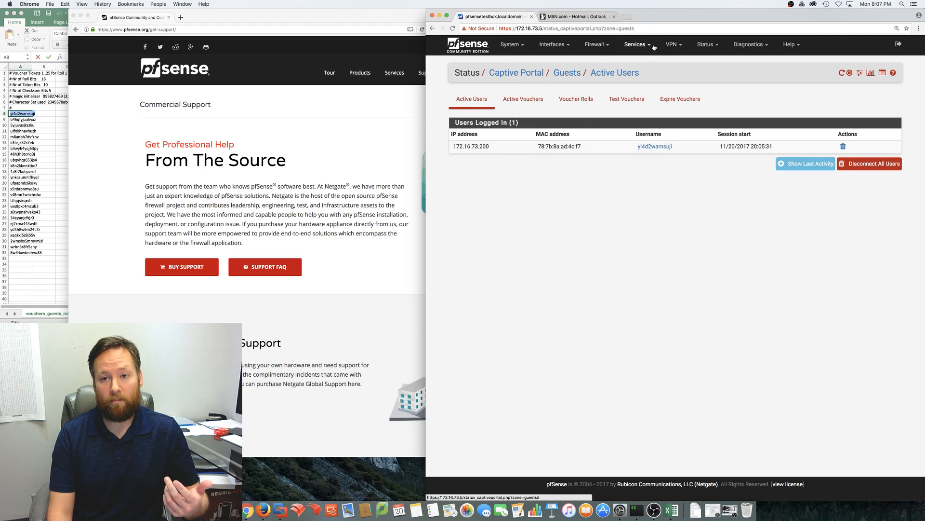
pyautogui.moveTo(636, 44)
pyautogui.click(634, 64)
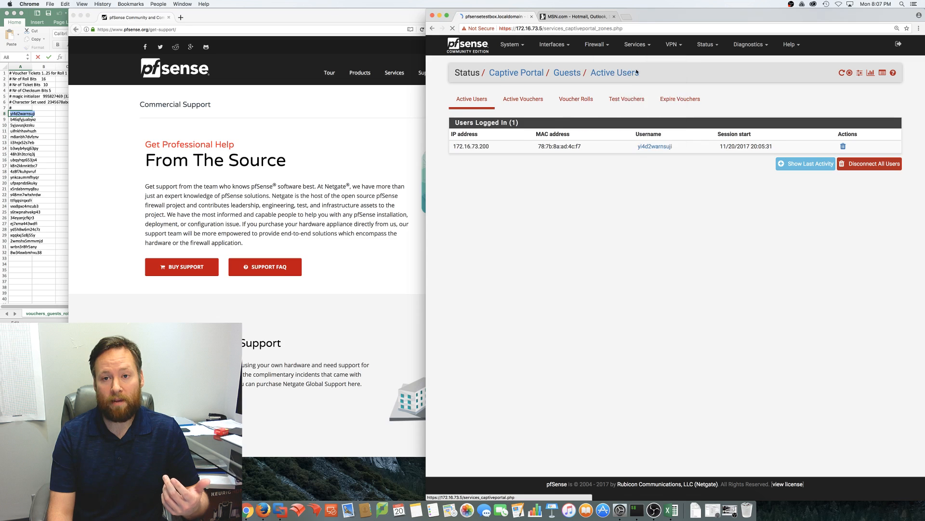
pyautogui.click(831, 122)
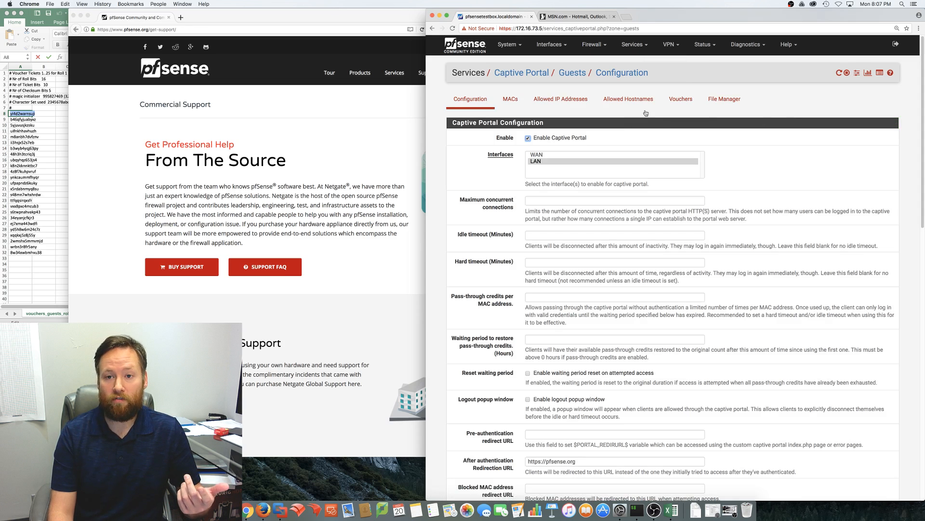
pyautogui.click(681, 99)
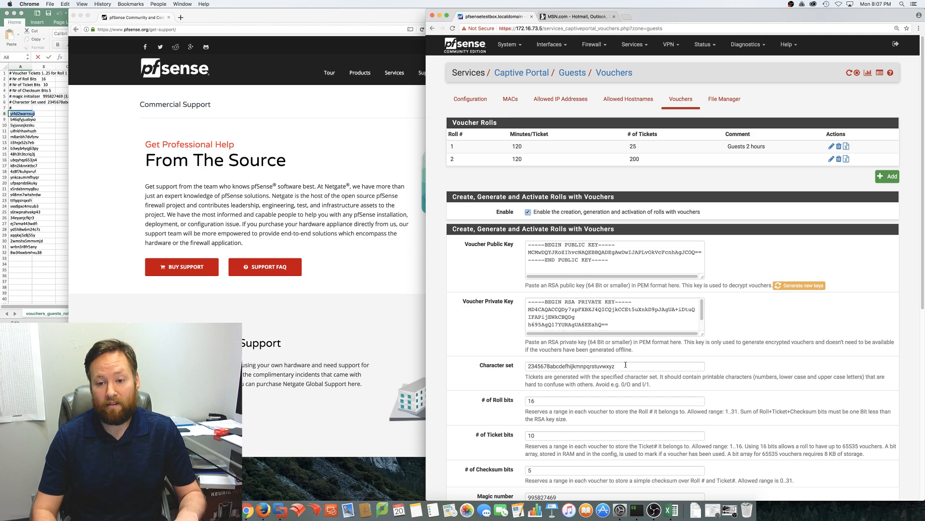
# Step: Examine the voucher character set and the numbers of roll bits and ticket bits in the Guests zone's settings
pyautogui.click(626, 366)
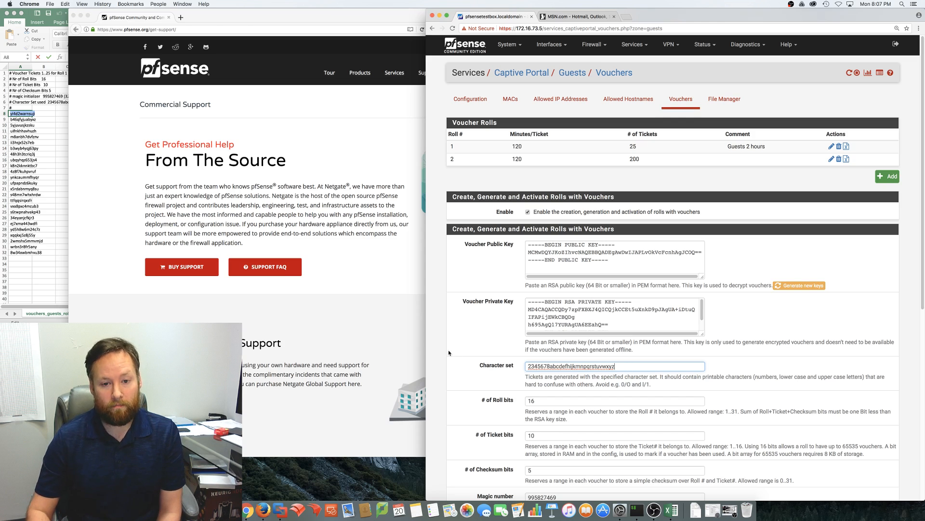
pyautogui.click(433, 318)
pyautogui.scroll(-3, 437, 350)
pyautogui.scroll(-5, 437, 350)
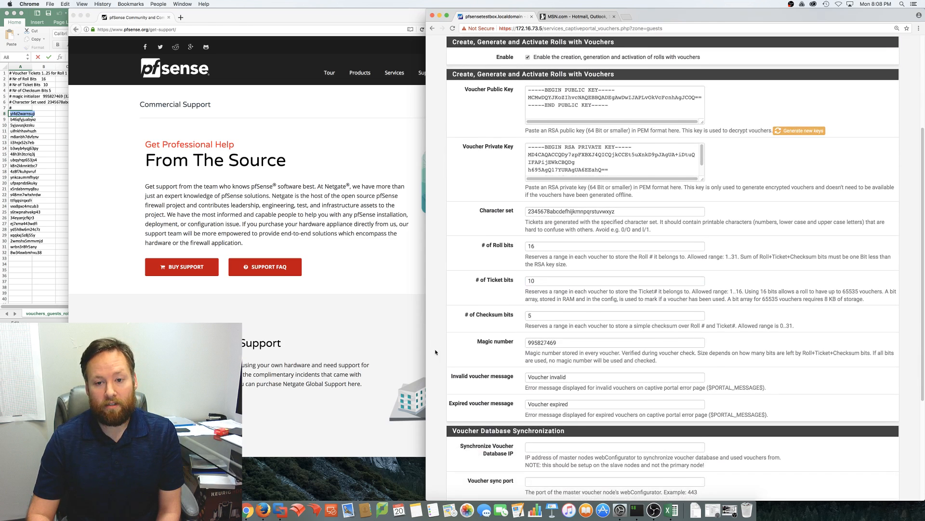
pyautogui.moveTo(541, 200); pyautogui.dragTo(524, 200)
pyautogui.moveTo(544, 235); pyautogui.dragTo(512, 236)
pyautogui.click(549, 201)
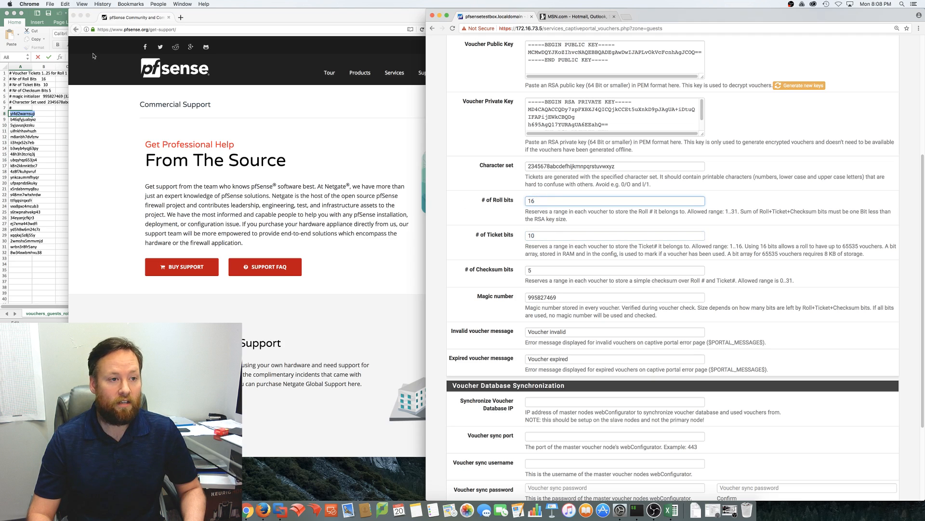
# Step: Switch to Excel, move the vouchers_guests_roll1 workbook clear of the Firefox page, and examine its voucher codes
pyautogui.click(42, 115)
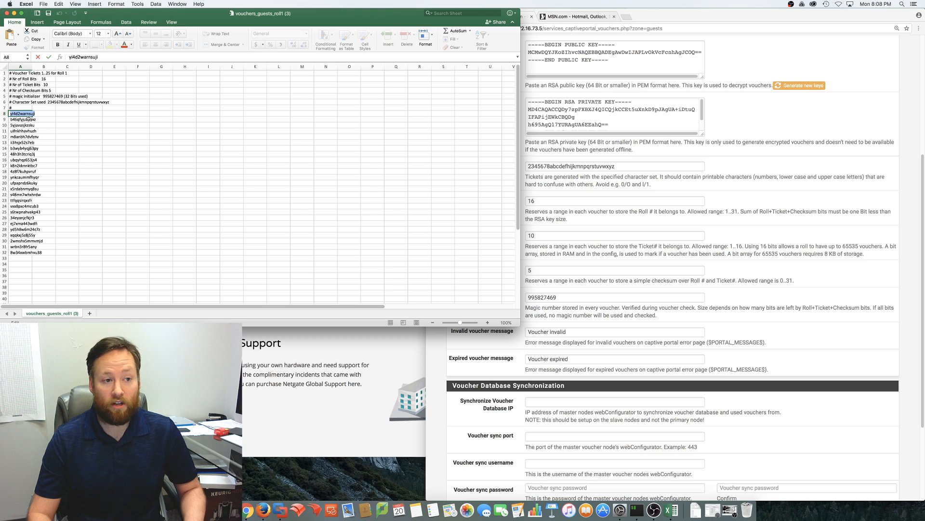
pyautogui.moveTo(193, 16); pyautogui.dragTo(514, 17)
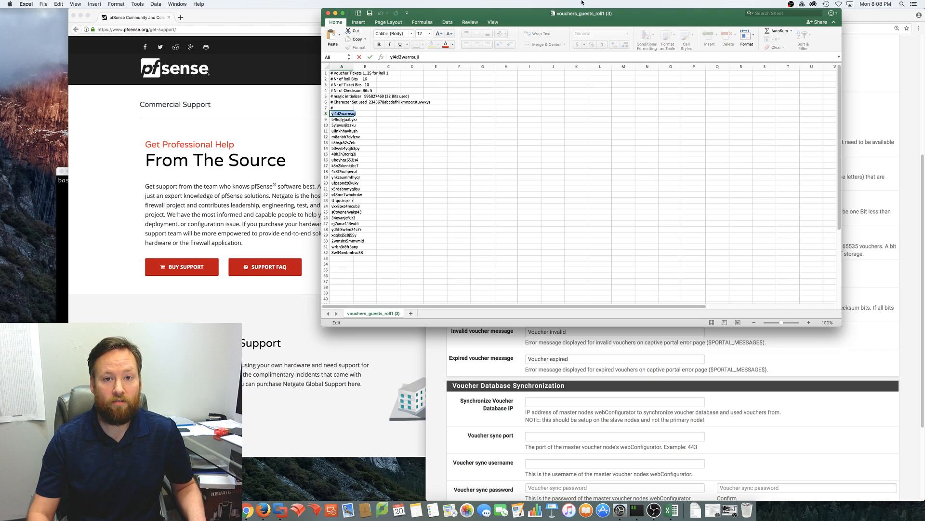
pyautogui.moveTo(528, 20); pyautogui.dragTo(559, 34)
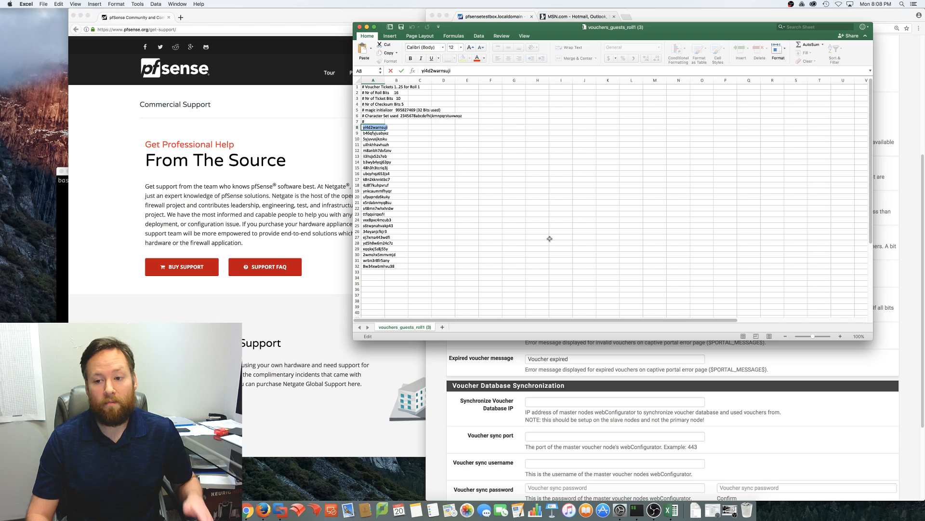
pyautogui.moveTo(812, 336); pyautogui.dragTo(827, 339)
pyautogui.moveTo(613, 31); pyautogui.dragTo(644, 48)
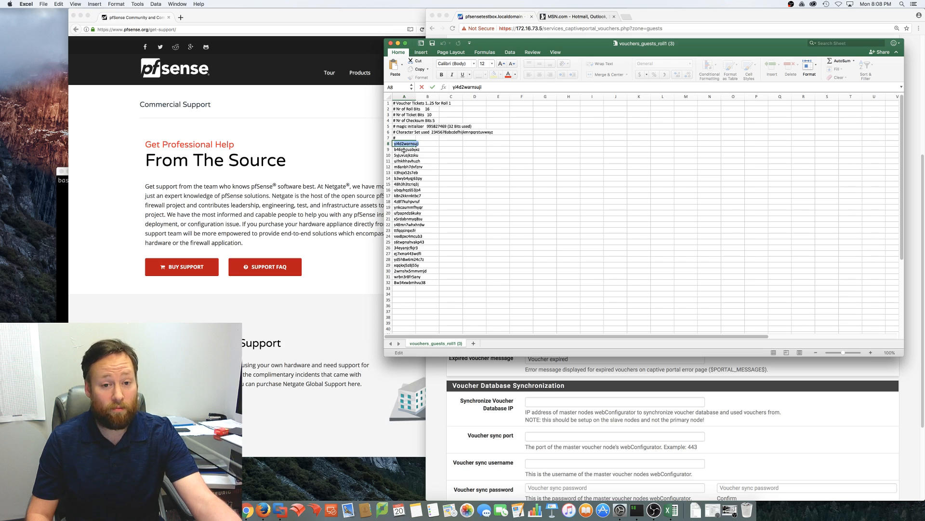
pyautogui.click(401, 149)
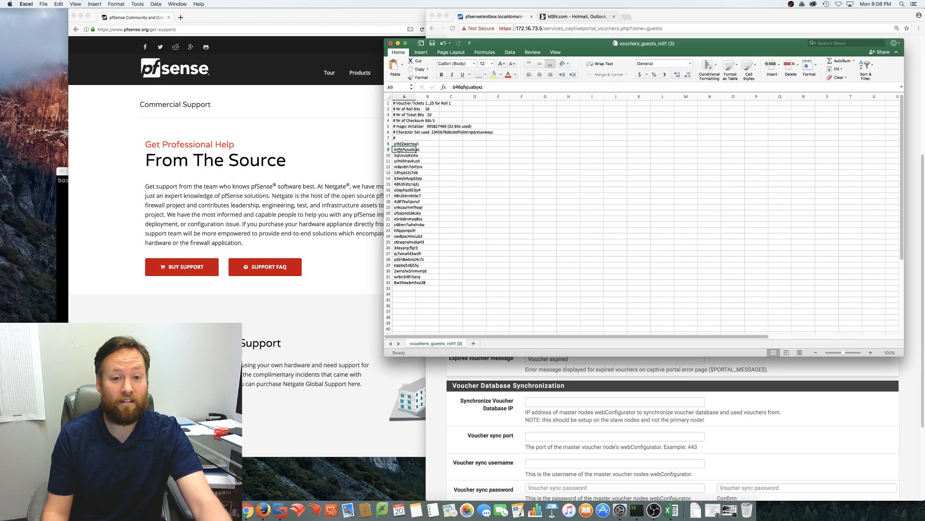
# Step: Return to Chrome and check the number of roll bits in the Guests zone's voucher settings
pyautogui.click(681, 17)
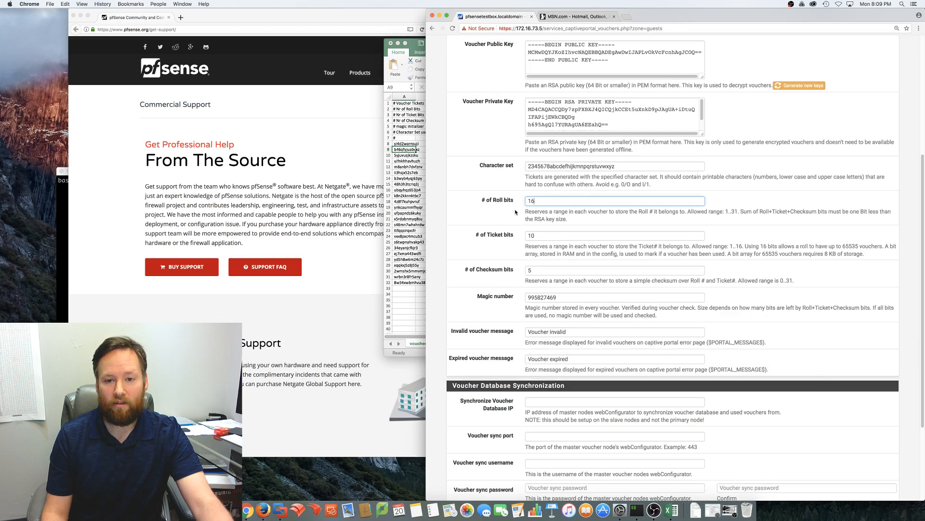
pyautogui.click(533, 201)
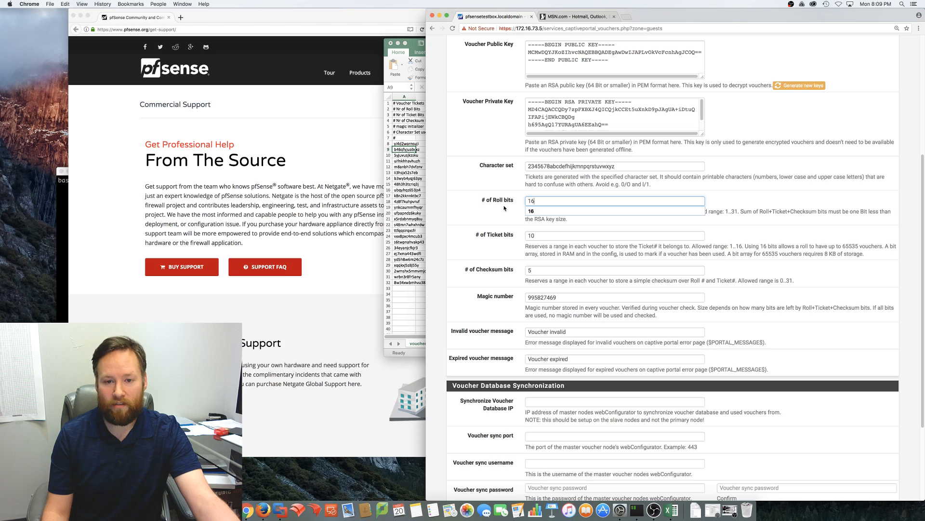
pyautogui.click(446, 206)
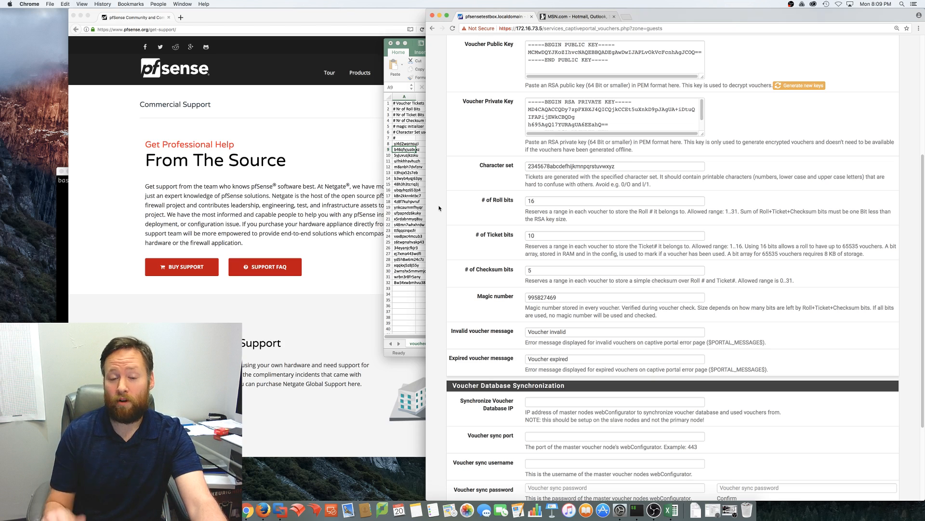
# Step: Switch back to Excel and highlight the whole voucher code in cell A30 to examine its length
pyautogui.click(416, 250)
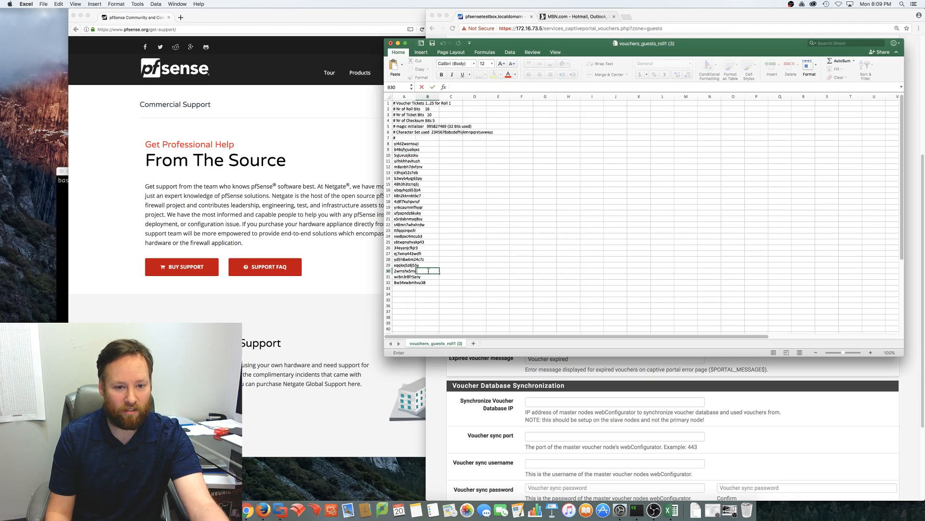
pyautogui.doubleClick(409, 271)
pyautogui.moveTo(394, 270); pyautogui.dragTo(428, 271)
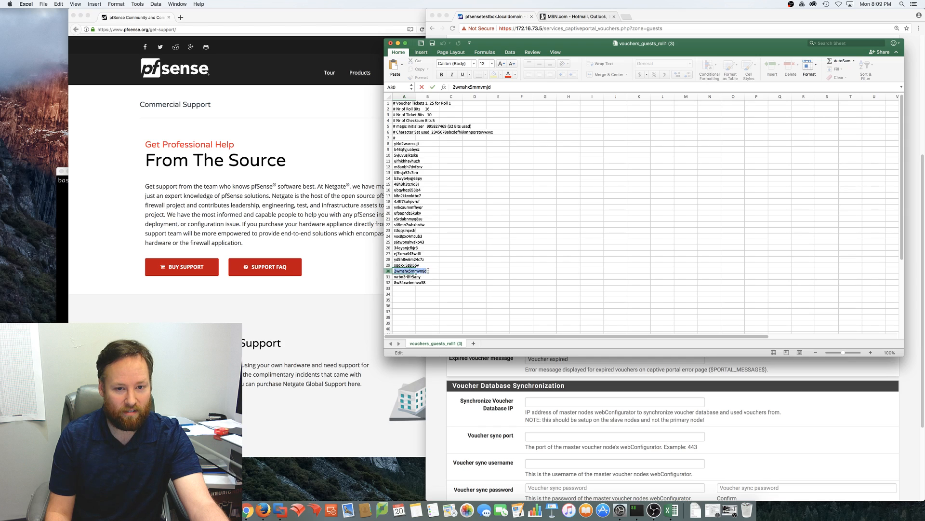
# Step: Switch from Excel back to Chrome and examine the installed files in the Guests zone's File Manager
pyautogui.click(410, 236)
pyautogui.click(676, 49)
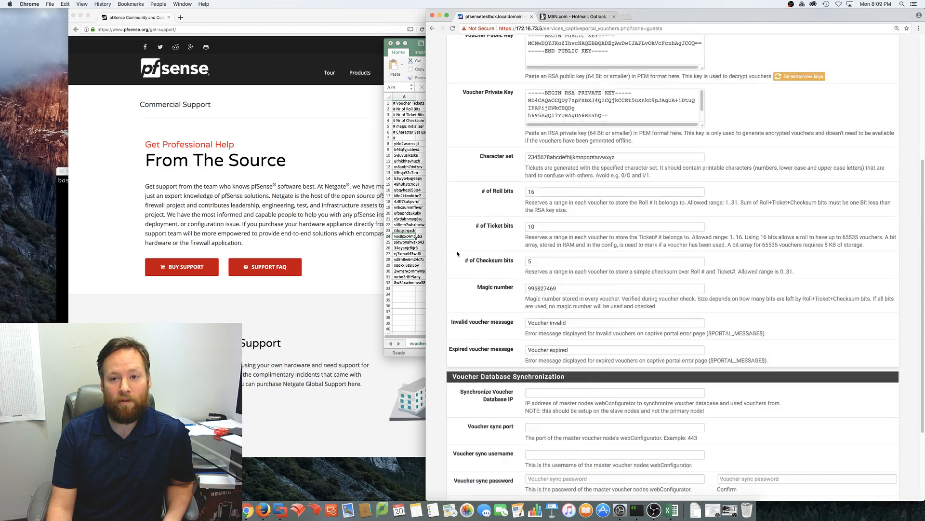
pyautogui.scroll(5, 454, 261)
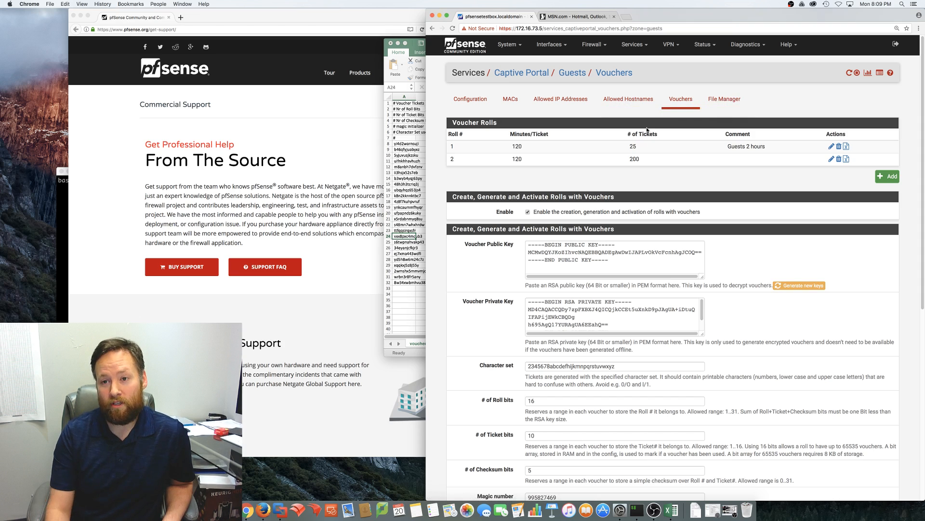
pyautogui.click(720, 101)
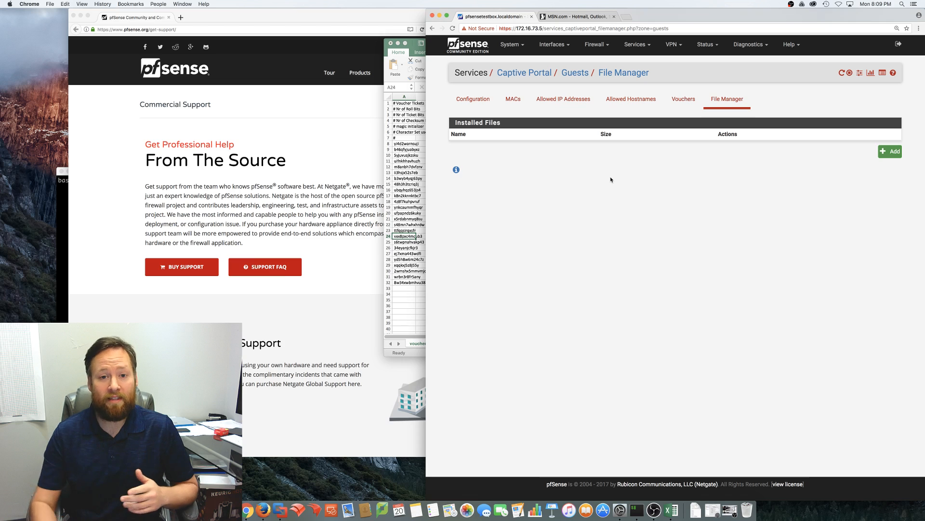
# Step: Examine the Guests zone's captive portal configuration, including the upload options for custom portal, authentication error and logout pages
pyautogui.click(474, 101)
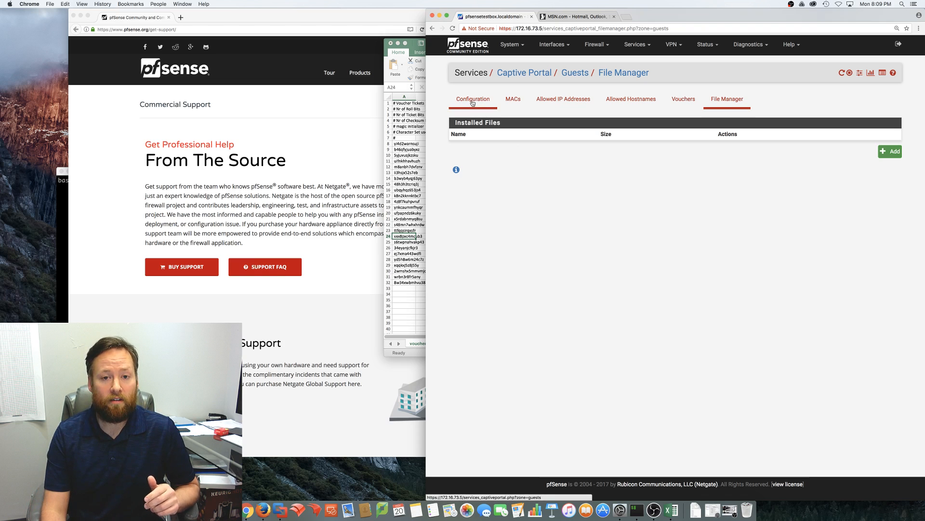
pyautogui.scroll(-20, 439, 280)
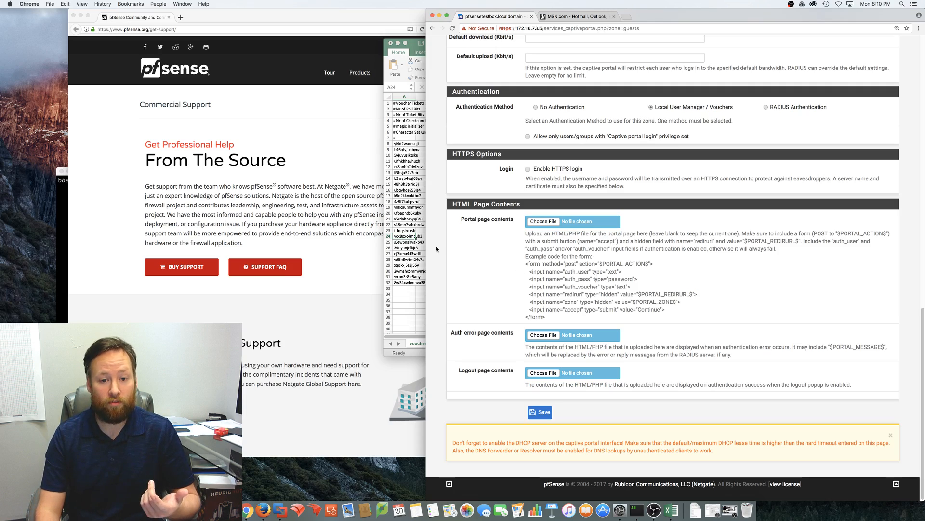
pyautogui.scroll(20, 438, 250)
pyautogui.scroll(-3, 525, 299)
pyautogui.scroll(-3, 525, 298)
pyautogui.scroll(5, 526, 298)
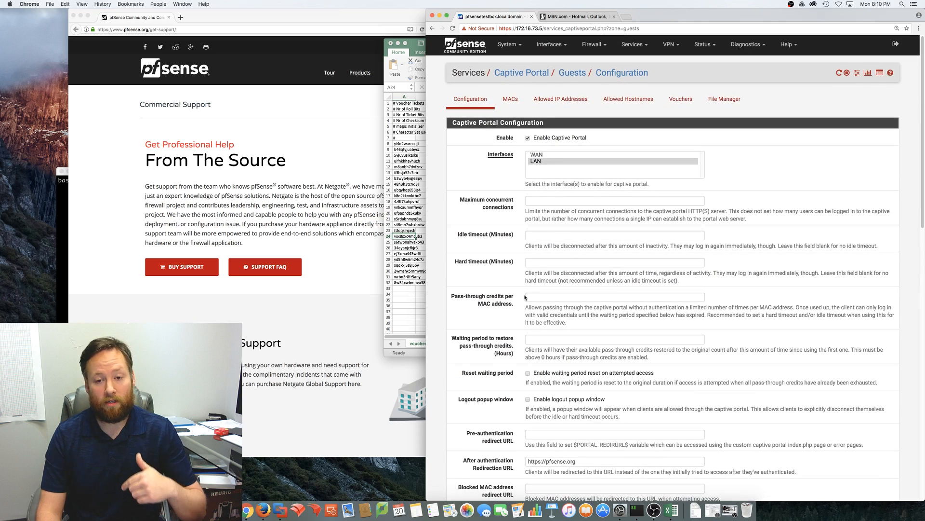
# Step: Check the Guests zone's File Manager again, and return to the HTML page contents section of the zone's configuration
pyautogui.click(718, 101)
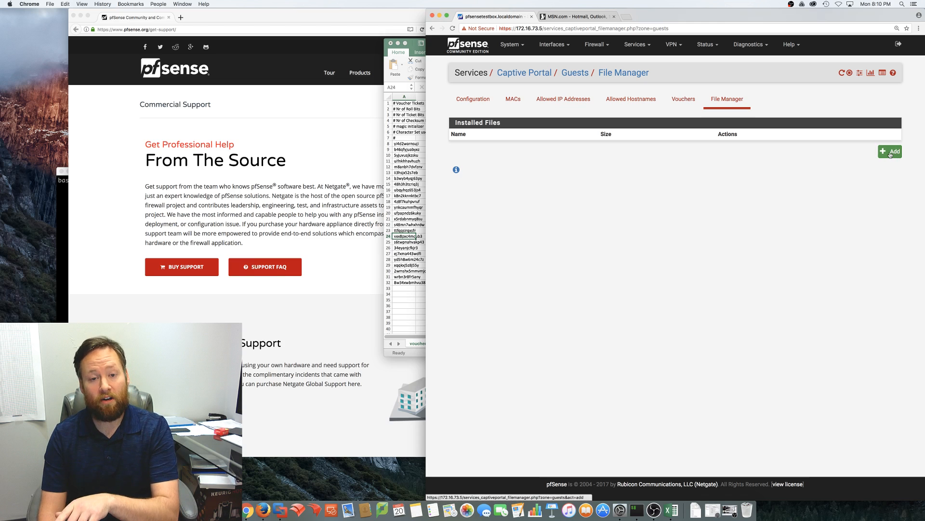
pyautogui.click(467, 101)
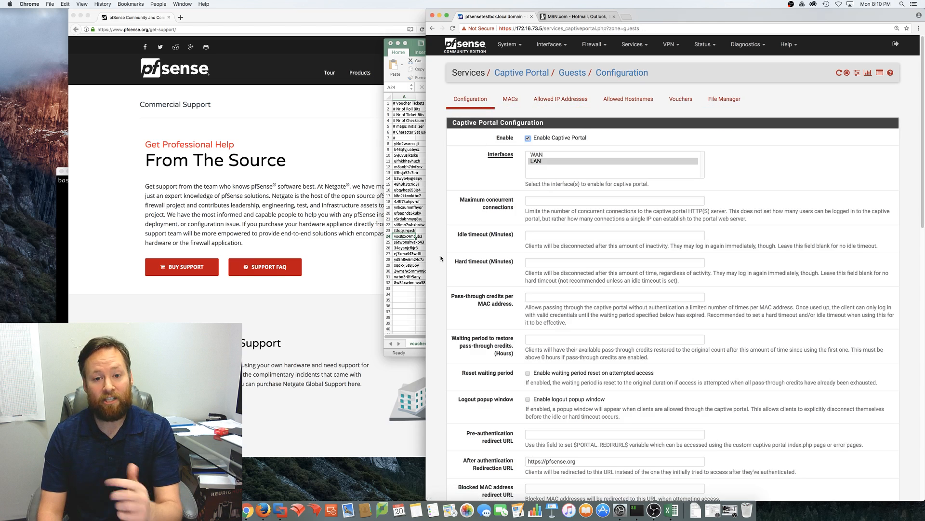
pyautogui.scroll(-15, 593, 323)
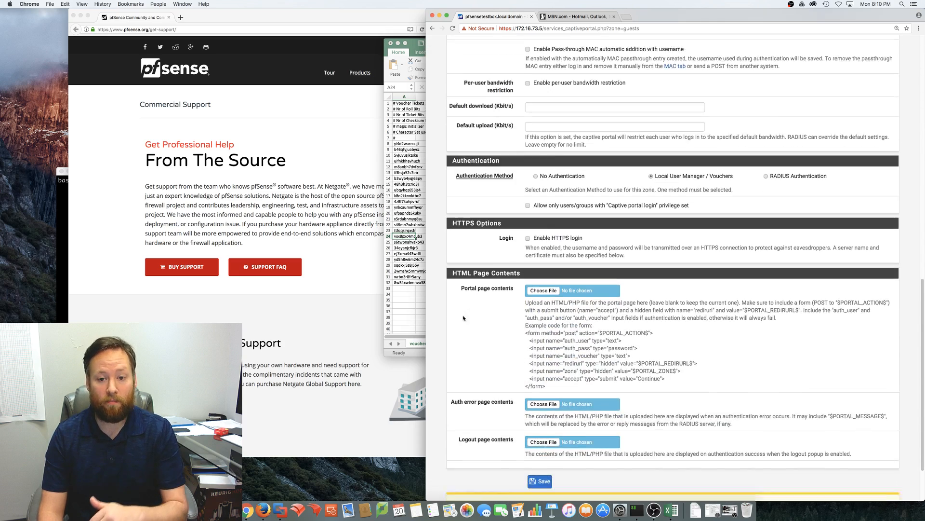